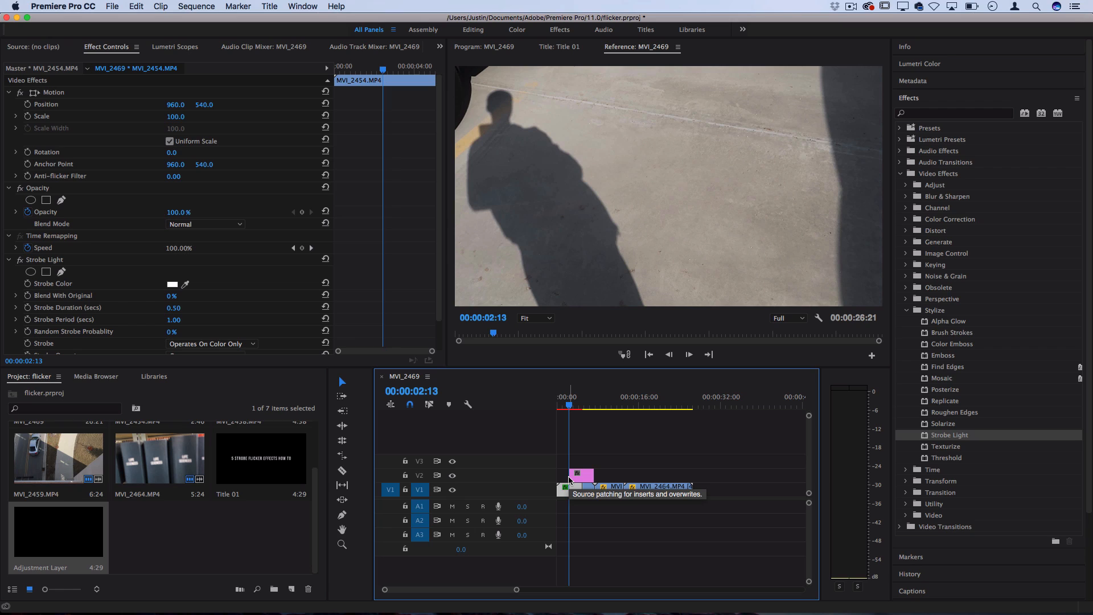
# - Delete the adjustment layer from track V2 and bring up the Strobe Light settings of the first clip, MVI_2454
pyautogui.click(576, 475)
pyautogui.press('BackSpace')
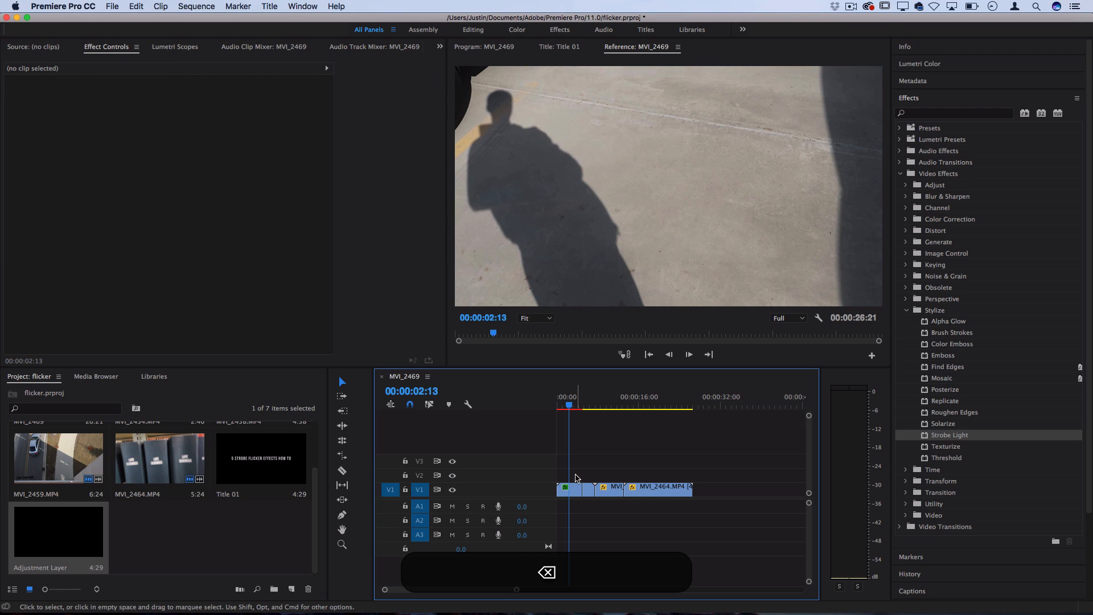
pyautogui.click(573, 493)
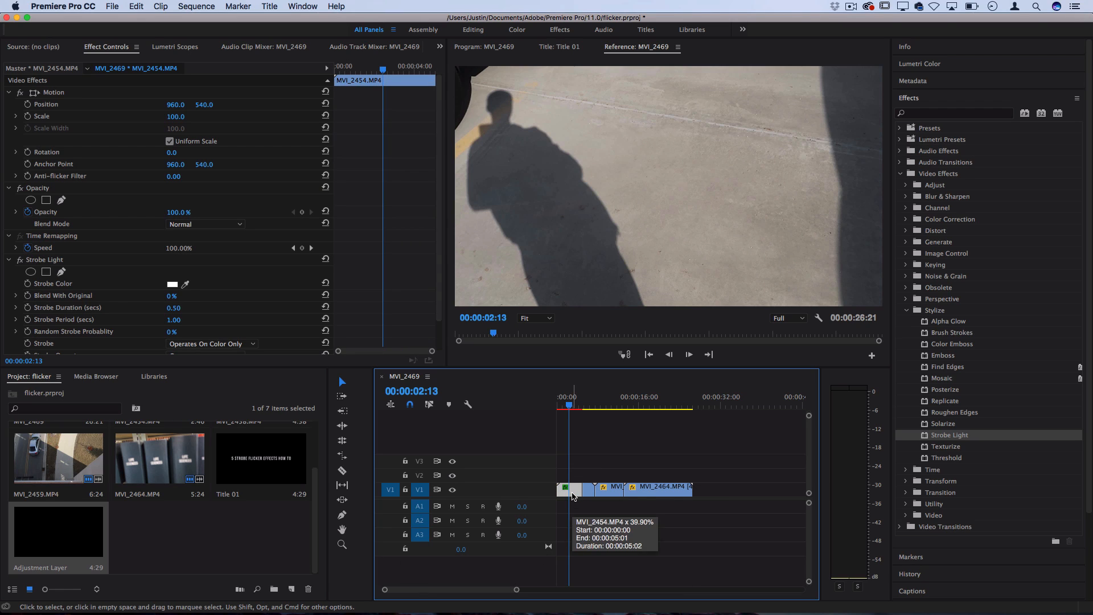
pyautogui.click(106, 50)
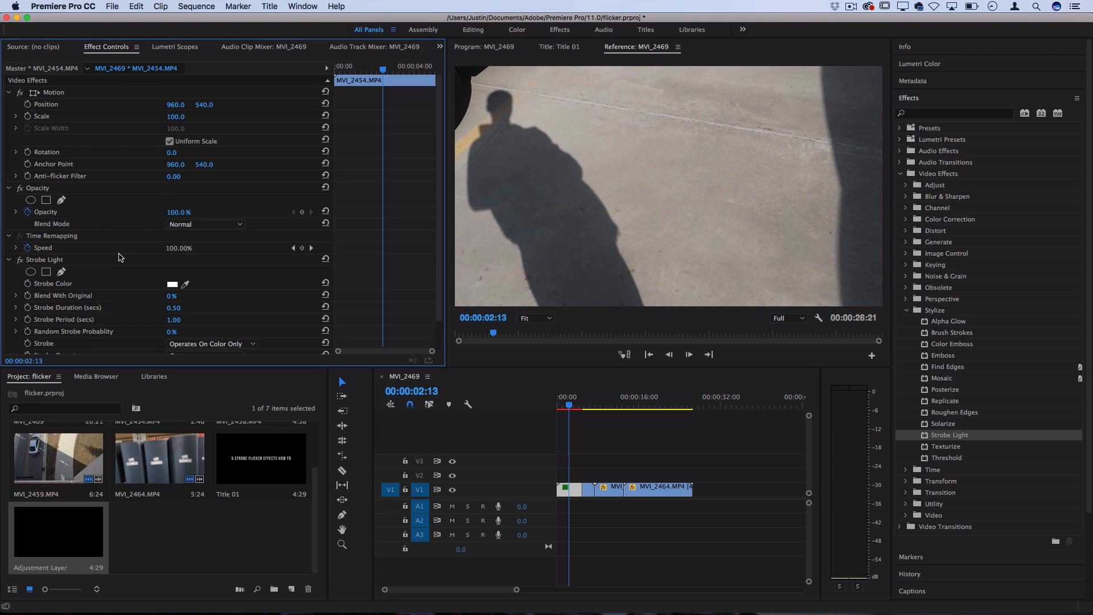
pyautogui.scroll(-2, 121, 257)
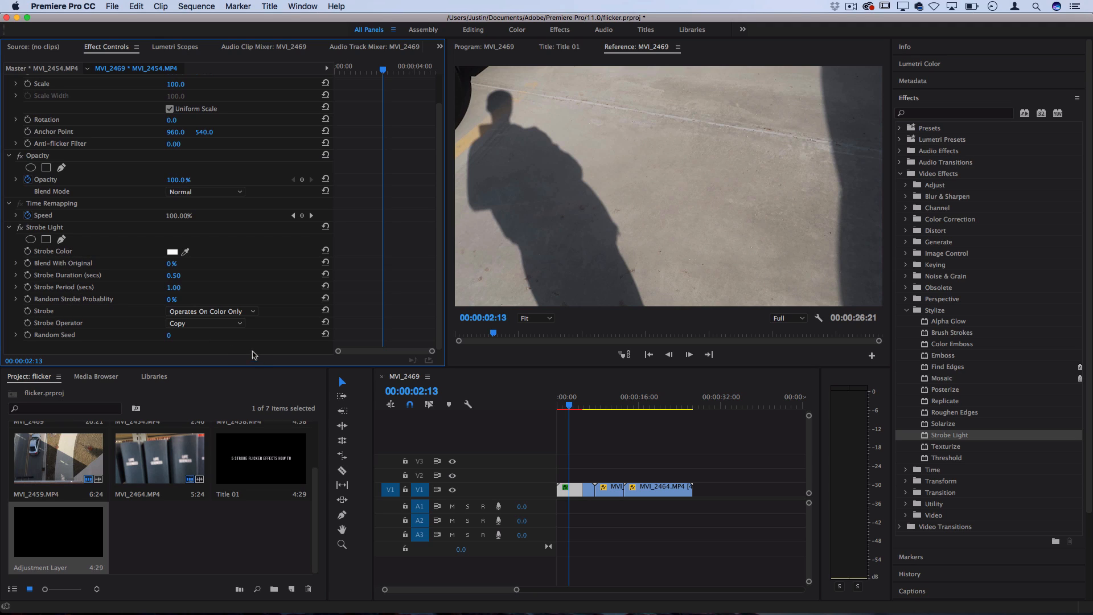
# - Play back the MVI_2454 clip from near its start to preview the white strobe flashes
pyautogui.moveTo(571, 405); pyautogui.dragTo(558, 405)
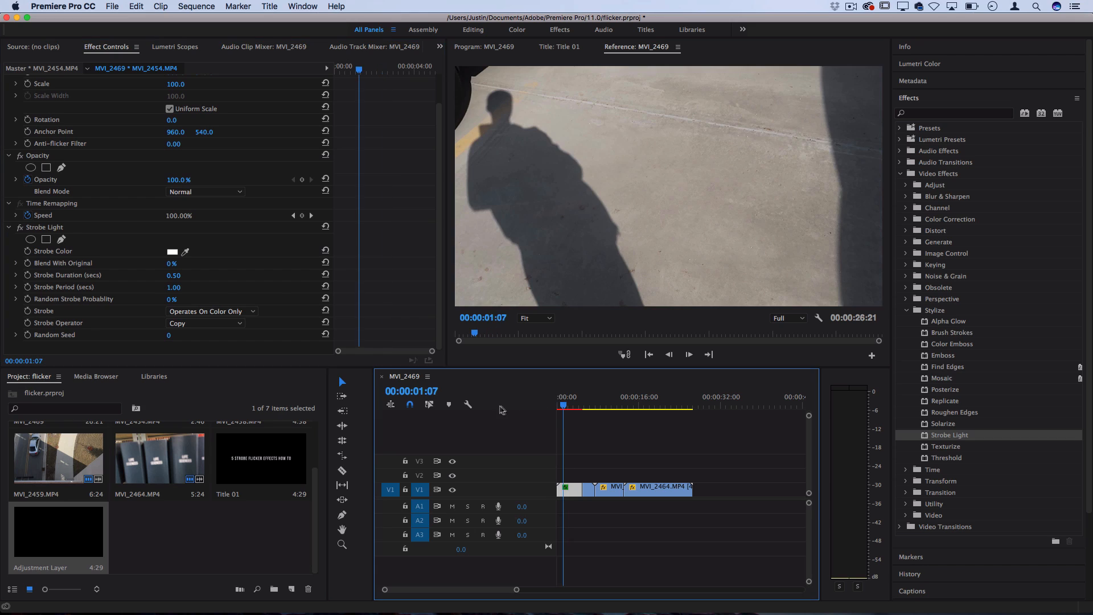
pyautogui.press('space')
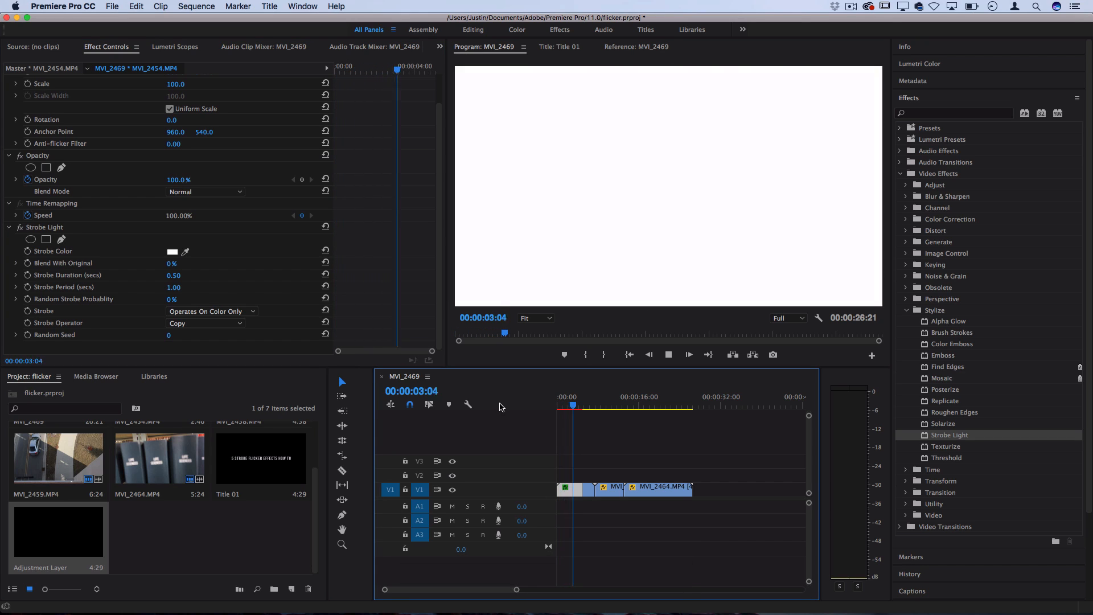
pyautogui.press('space')
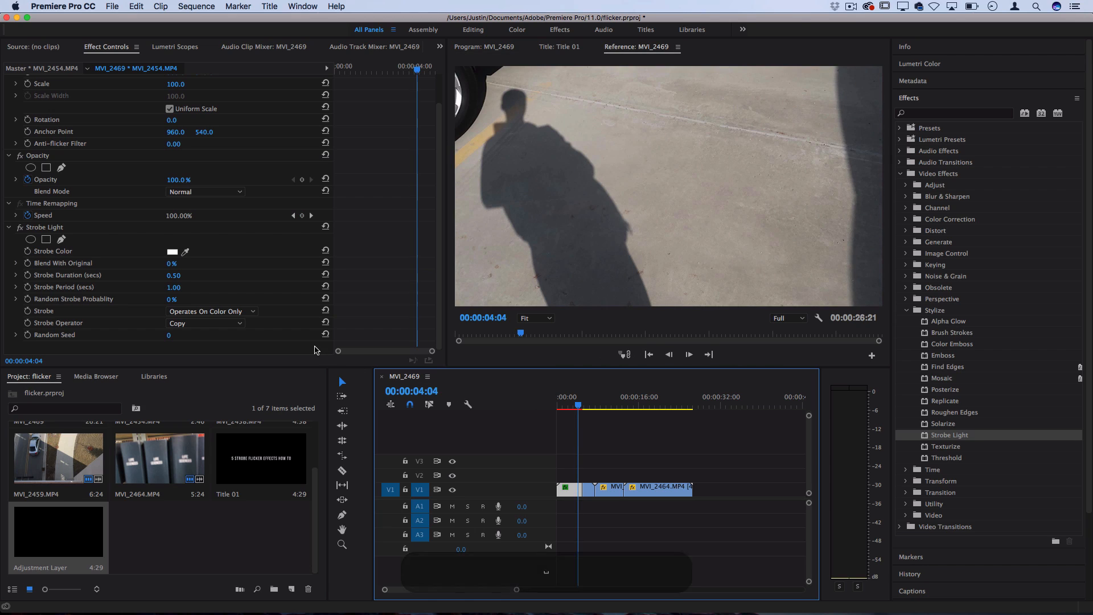
# - Set the Strobe option of MVI_2454 to Makes Layer Transparent and play back the clip
pyautogui.click(251, 312)
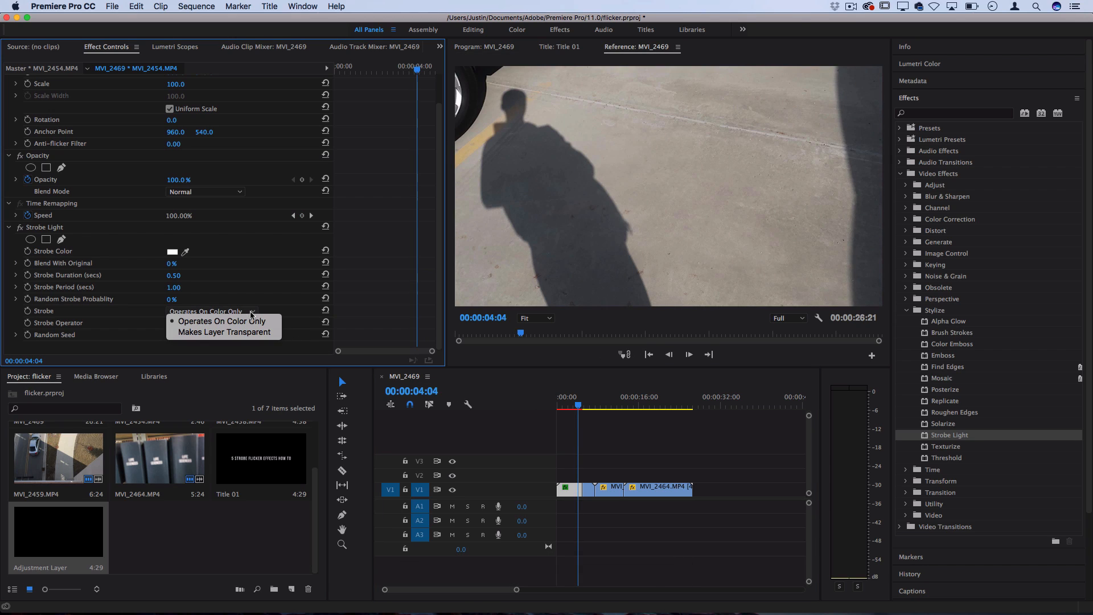
pyautogui.click(251, 336)
pyautogui.click(456, 405)
pyautogui.press('space')
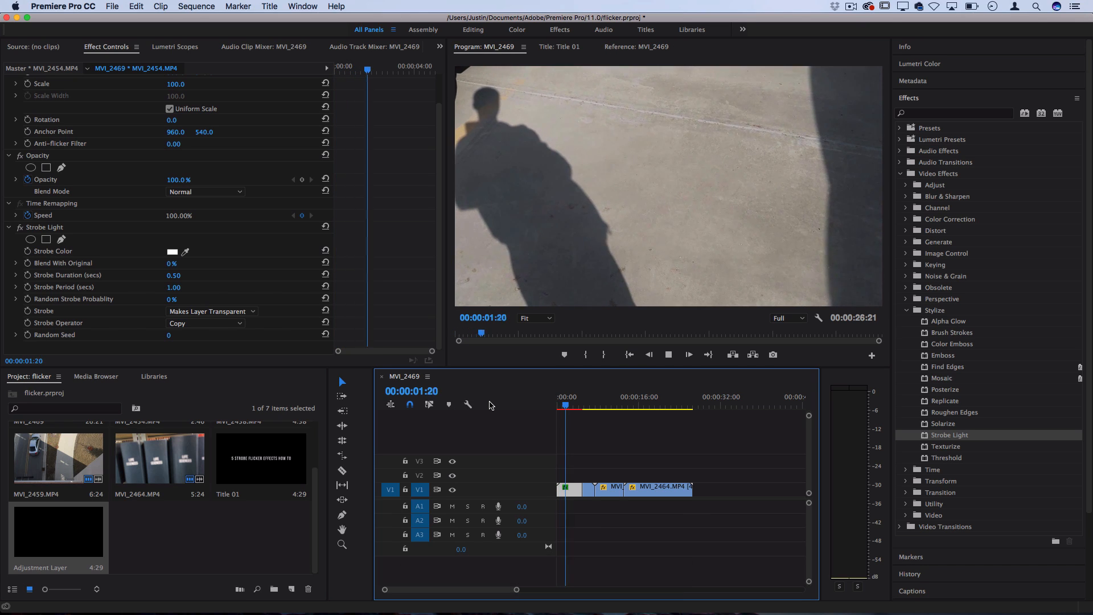
pyautogui.press('space')
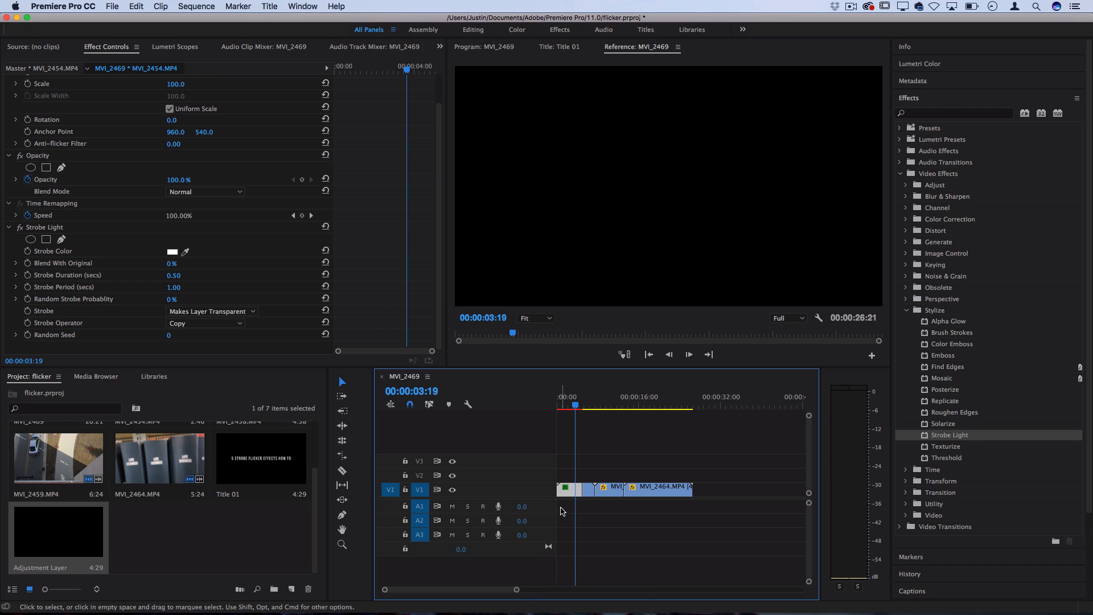
# - Stack MVI_2454 on track V2 with MVI_2459 under its end on V1, and play back the overlap
pyautogui.moveTo(565, 488)
pyautogui.mouseDown()
pyautogui.moveTo(569, 478)
pyautogui.moveTo(590, 490)
pyautogui.moveTo(577, 490)
pyautogui.mouseUp()
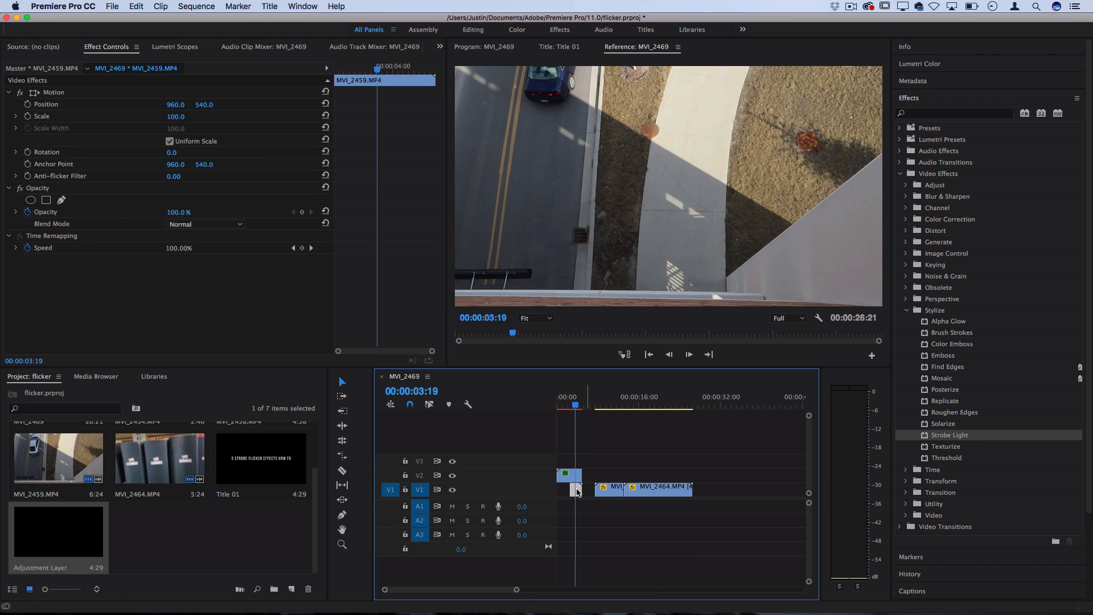
pyautogui.click(570, 397)
pyautogui.press('space')
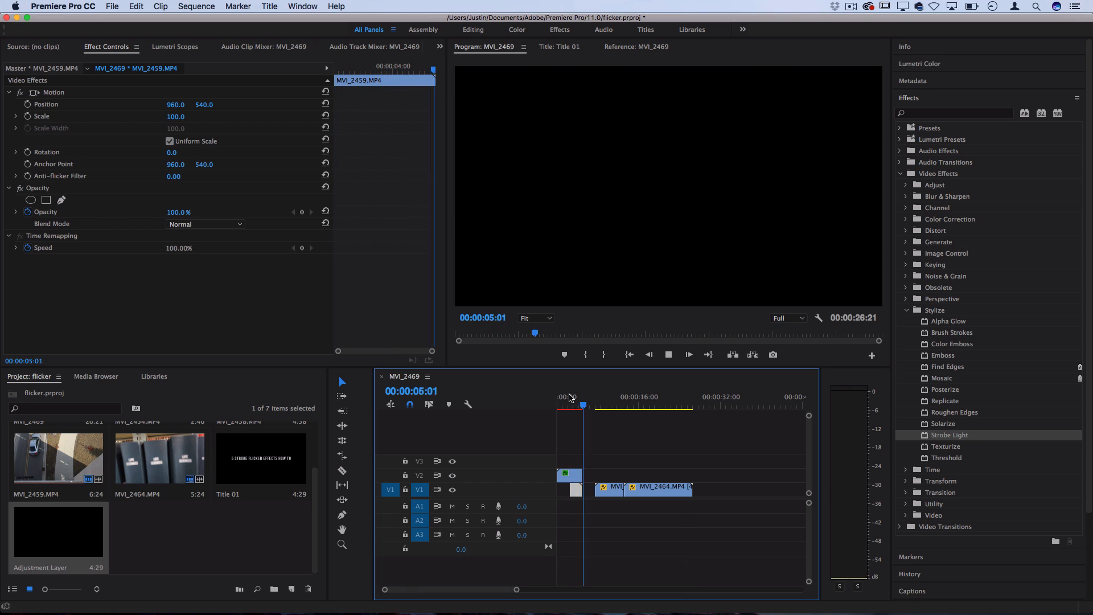
pyautogui.press('space')
# - Return MVI_2454 and MVI_2459 to their end-to-end places on V1 and play the sequence from the start
pyautogui.moveTo(575, 491)
pyautogui.mouseDown()
pyautogui.moveTo(588, 493)
pyautogui.moveTo(571, 480)
pyautogui.moveTo(571, 493)
pyautogui.mouseUp()
pyautogui.moveTo(575, 405); pyautogui.dragTo(557, 408)
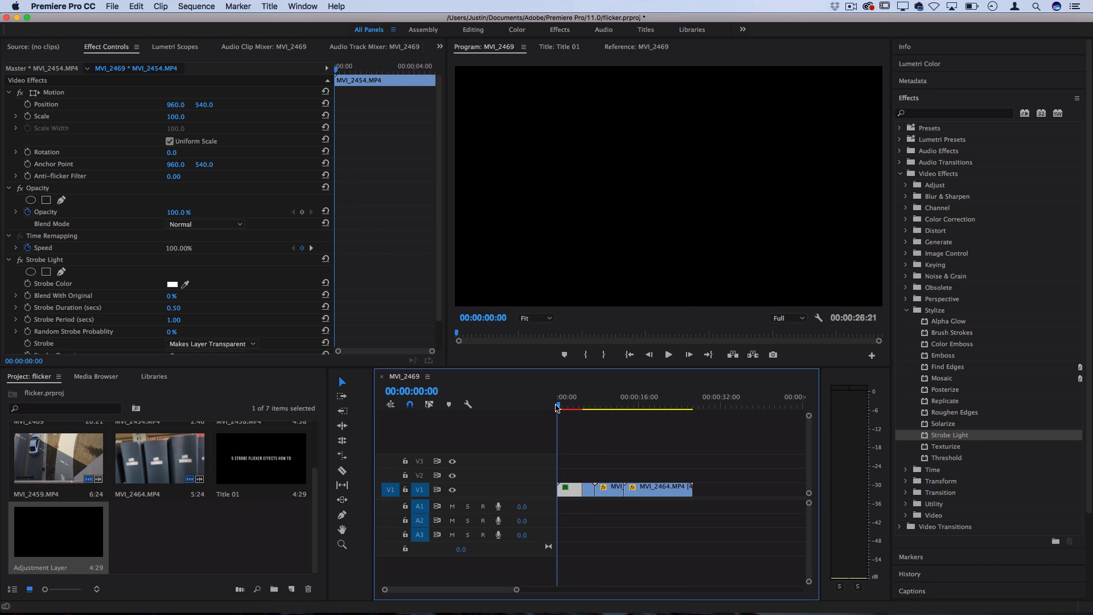
pyautogui.press('space')
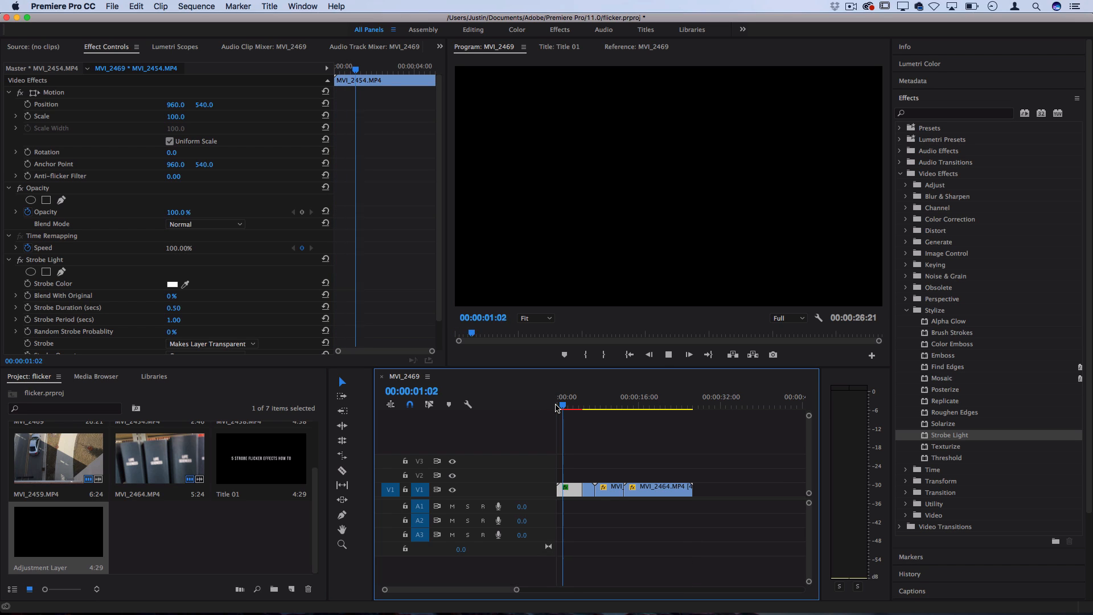
pyautogui.press('space')
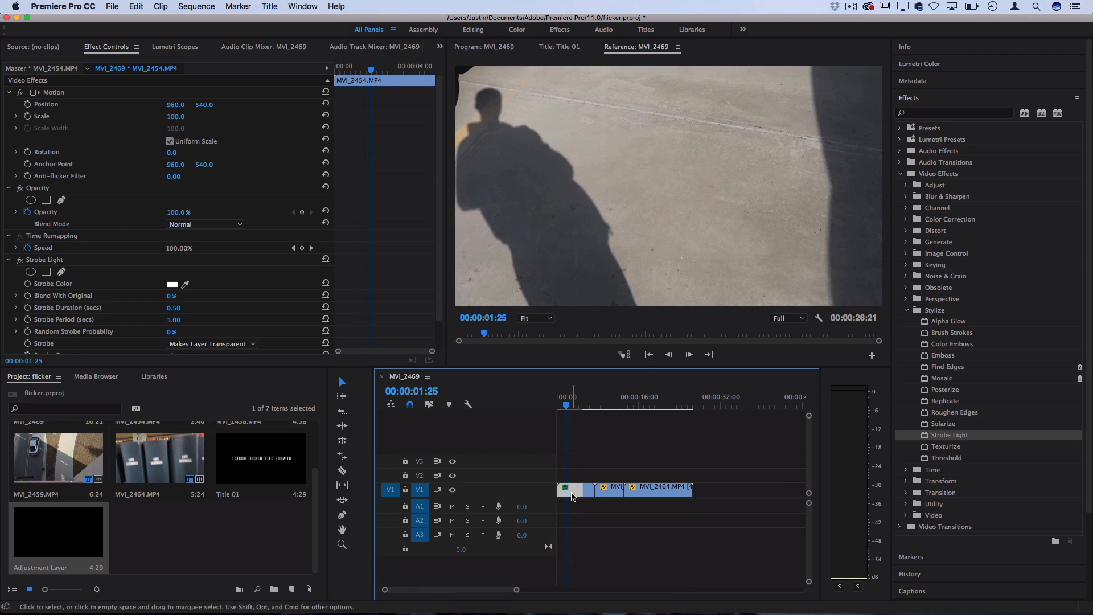
# - Set the Strobe option of MVI_2454 to Operates On Color Only and its strobe color to black
pyautogui.scroll(-1, 290, 315)
pyautogui.click(253, 321)
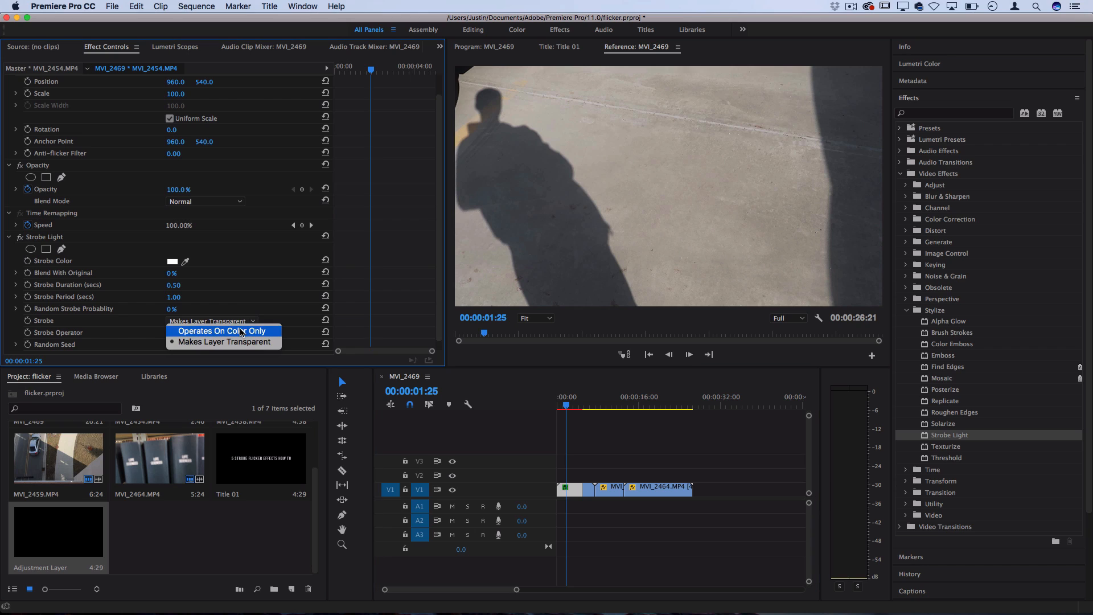
pyautogui.click(239, 332)
pyautogui.click(172, 261)
pyautogui.moveTo(541, 183); pyautogui.dragTo(541, 161)
pyautogui.click(666, 144)
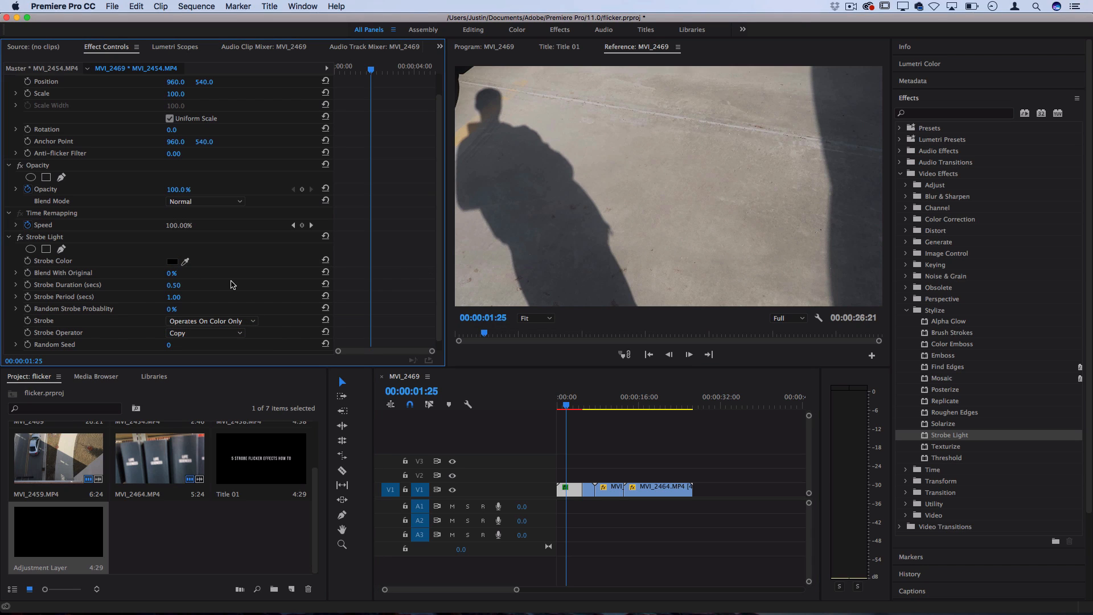
# - Set the Strobe Duration to 0.1 seconds and the Strobe Period to 0.2 seconds
pyautogui.click(181, 285)
pyautogui.write('.1')
pyautogui.click(180, 296)
pyautogui.write('.2')
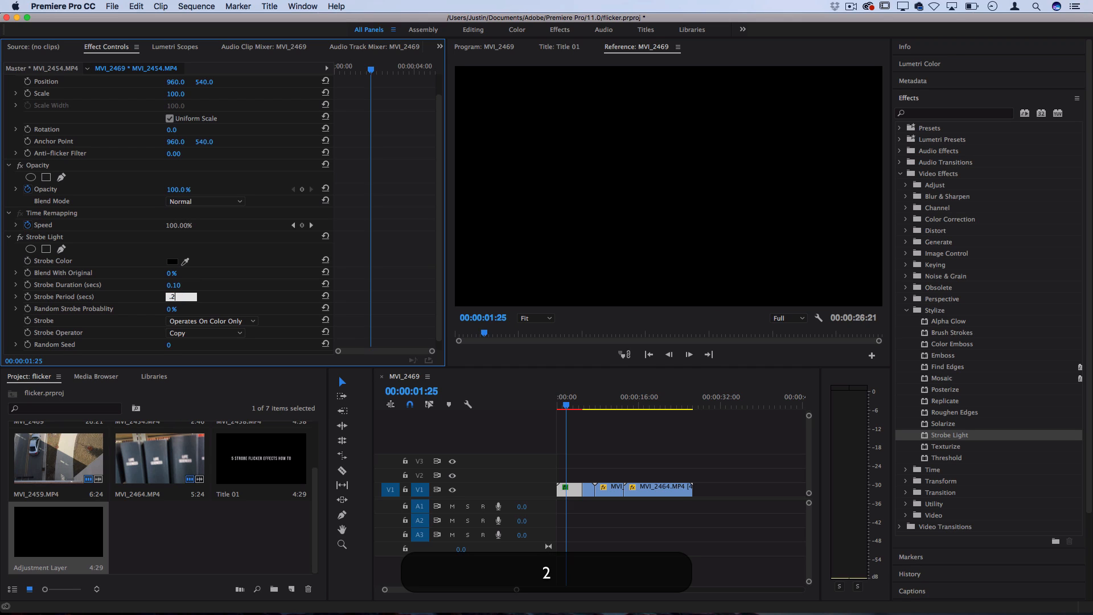
pyautogui.press('Return')
# - Play MVI_2454 from the start of the sequence to preview the faster black flicker
pyautogui.moveTo(576, 398); pyautogui.dragTo(428, 401)
pyautogui.press('space')
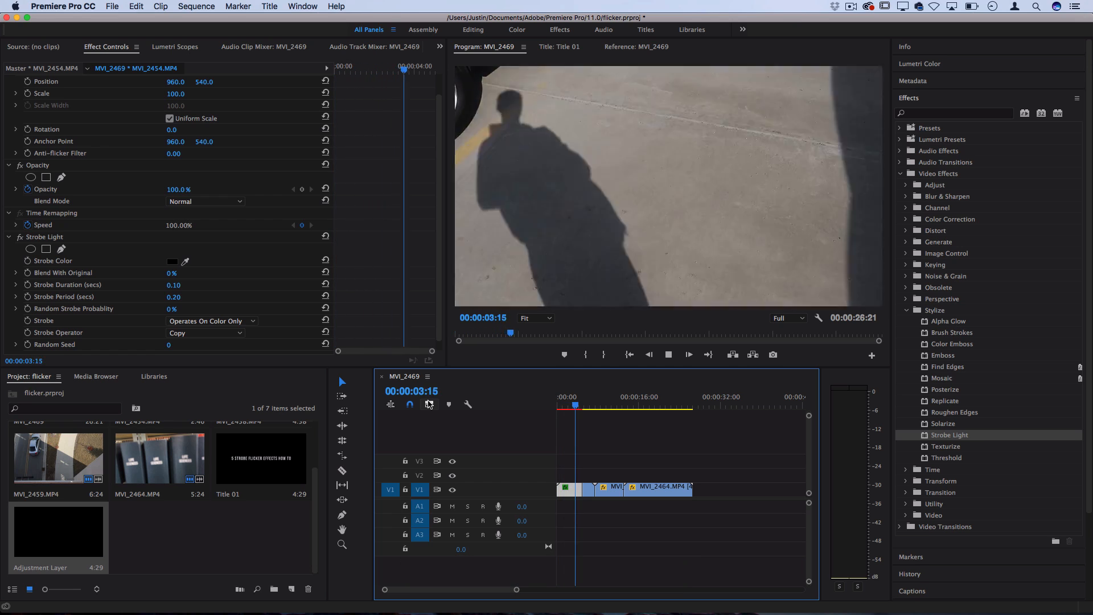
pyautogui.press('space')
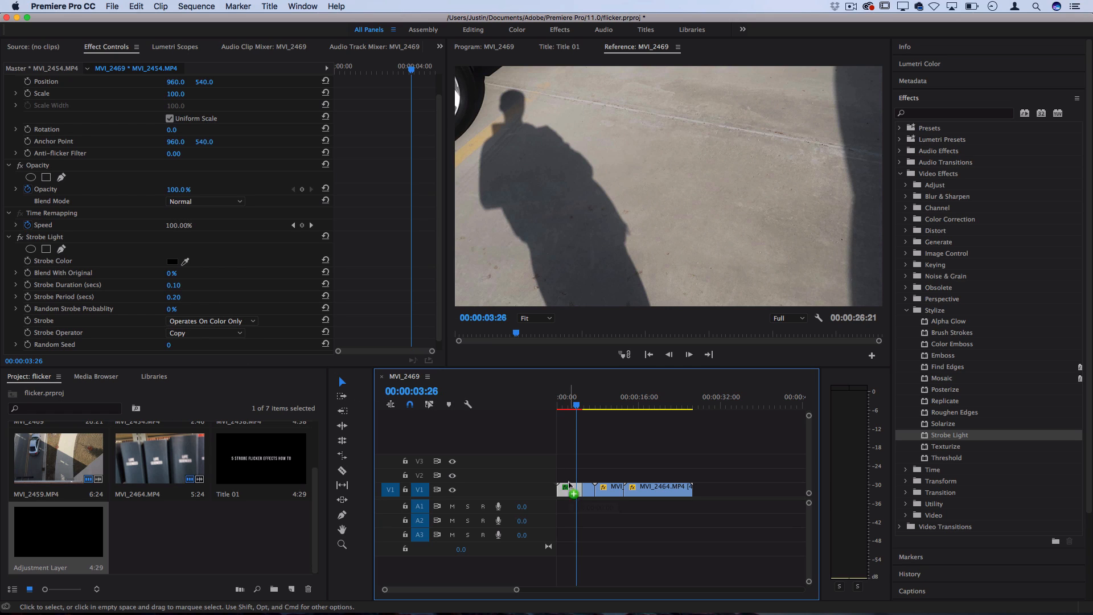
# - Move MVI_2454 up to track V2 and set its Strobe option to Makes Layer Transparent
pyautogui.moveTo(571, 490); pyautogui.dragTo(570, 475)
pyautogui.click(242, 321)
pyautogui.click(240, 341)
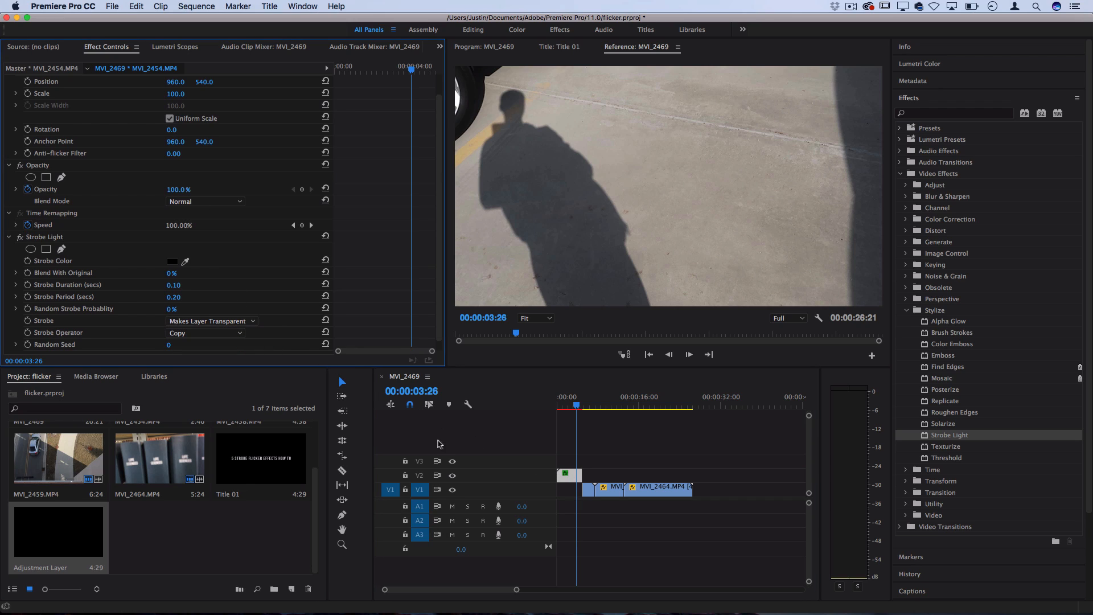
# - Slide MVI_2459 on V1 under the end of MVI_2454, starting at the playhead, and play back the overlap
pyautogui.scroll(5, 587, 492)
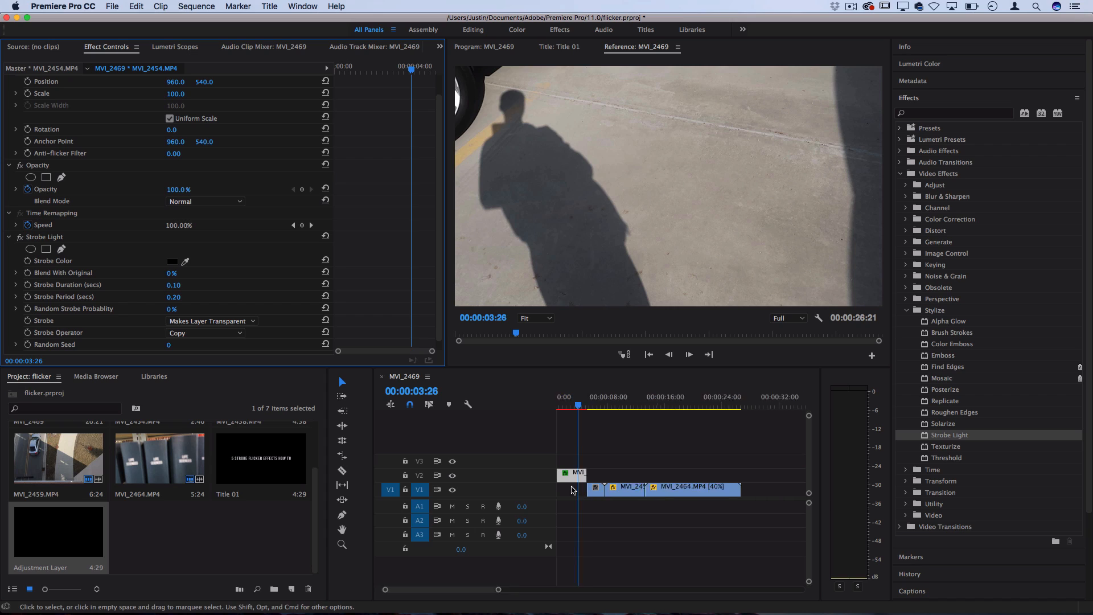
pyautogui.click(668, 493)
pyautogui.moveTo(668, 493); pyautogui.dragTo(626, 494)
pyautogui.click(624, 473)
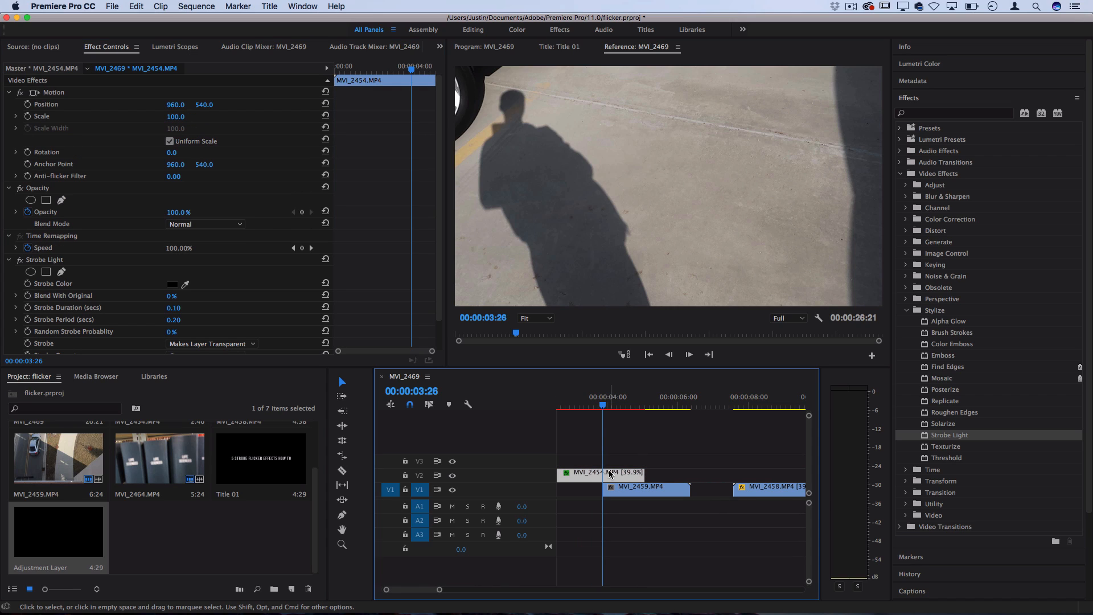
pyautogui.press('space')
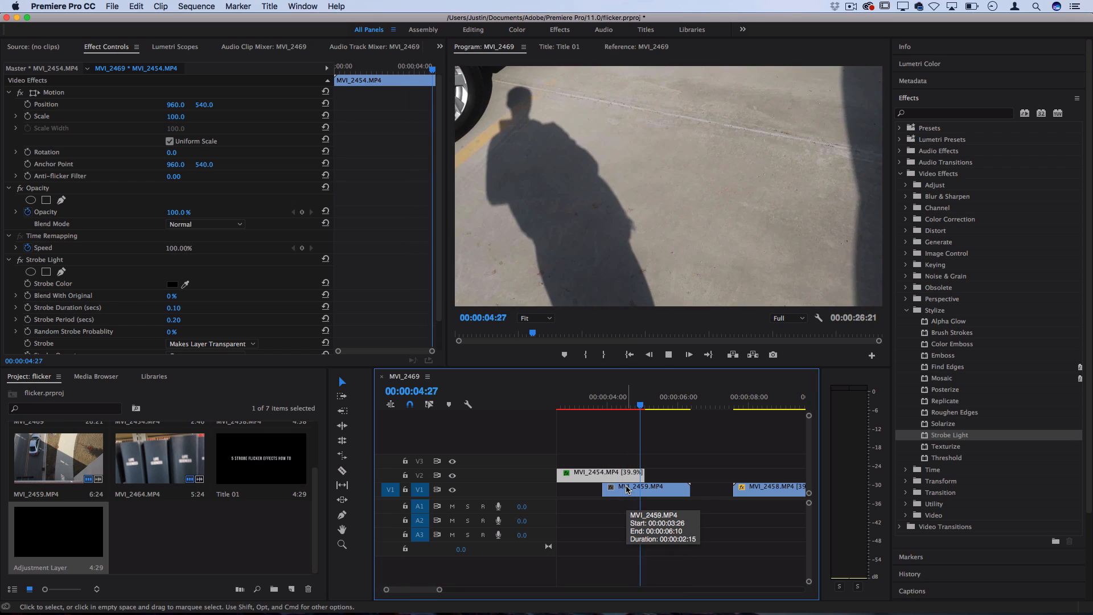
pyautogui.press('space')
# - Move MVI_2459 back to the end of MVI_2454 and put MVI_2454 back on track V1
pyautogui.click(625, 491)
pyautogui.moveTo(634, 499); pyautogui.dragTo(677, 495)
pyautogui.moveTo(622, 473); pyautogui.dragTo(623, 493)
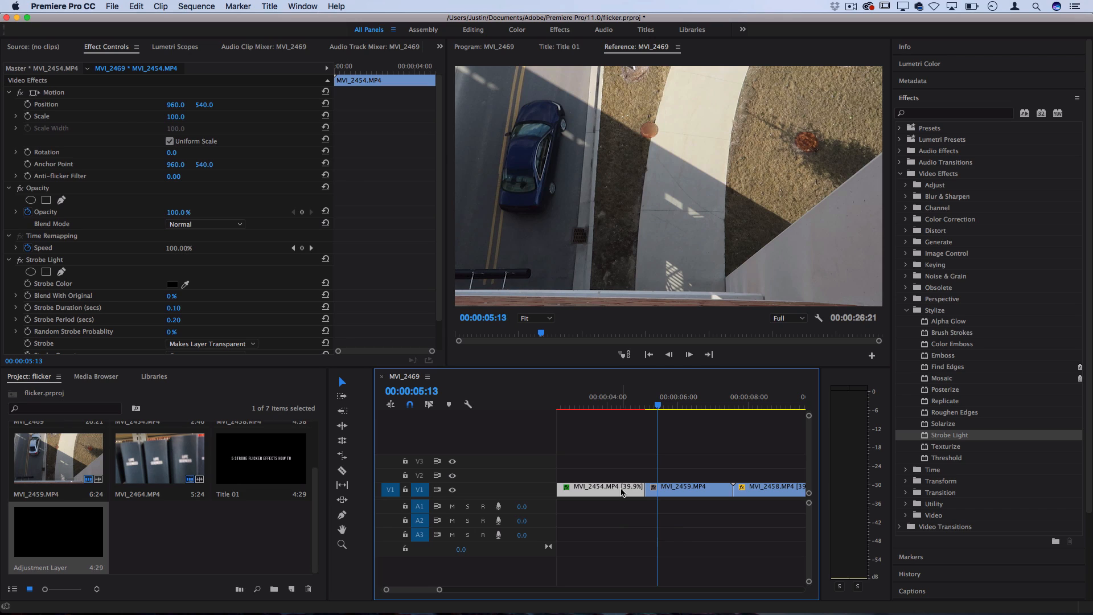
# - Duplicate the MVI_2459 clip onto track V2 directly above the original and select the copy
pyautogui.click(705, 493)
pyautogui.moveTo(683, 407); pyautogui.dragTo(676, 409)
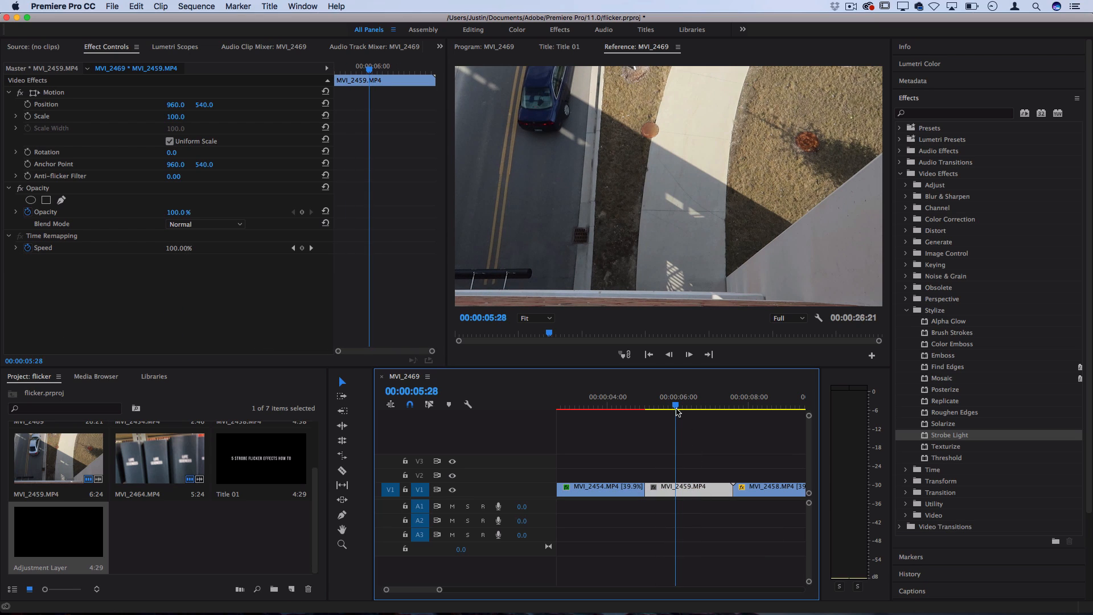
pyautogui.press('alt')
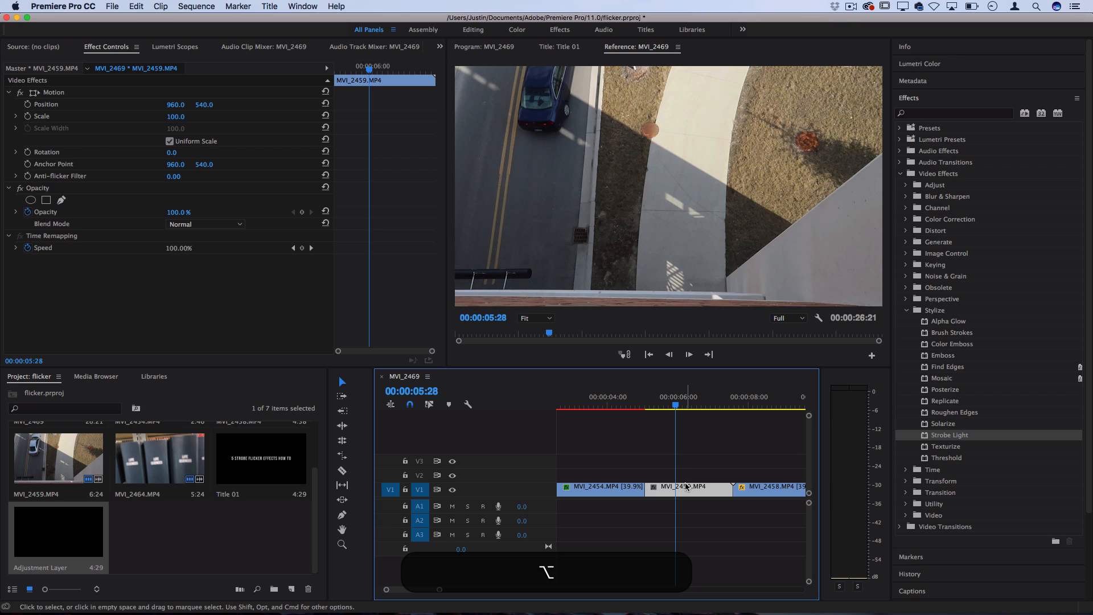
pyautogui.moveTo(686, 491); pyautogui.dragTo(686, 476)
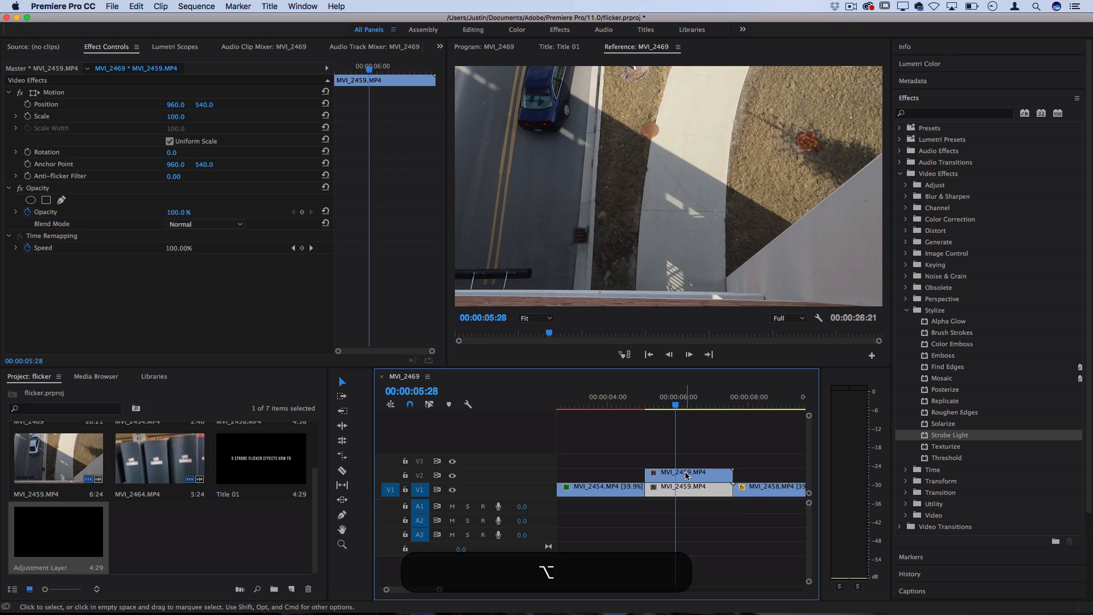
pyautogui.rightClick(682, 490)
pyautogui.press('Escape')
pyautogui.click(678, 477)
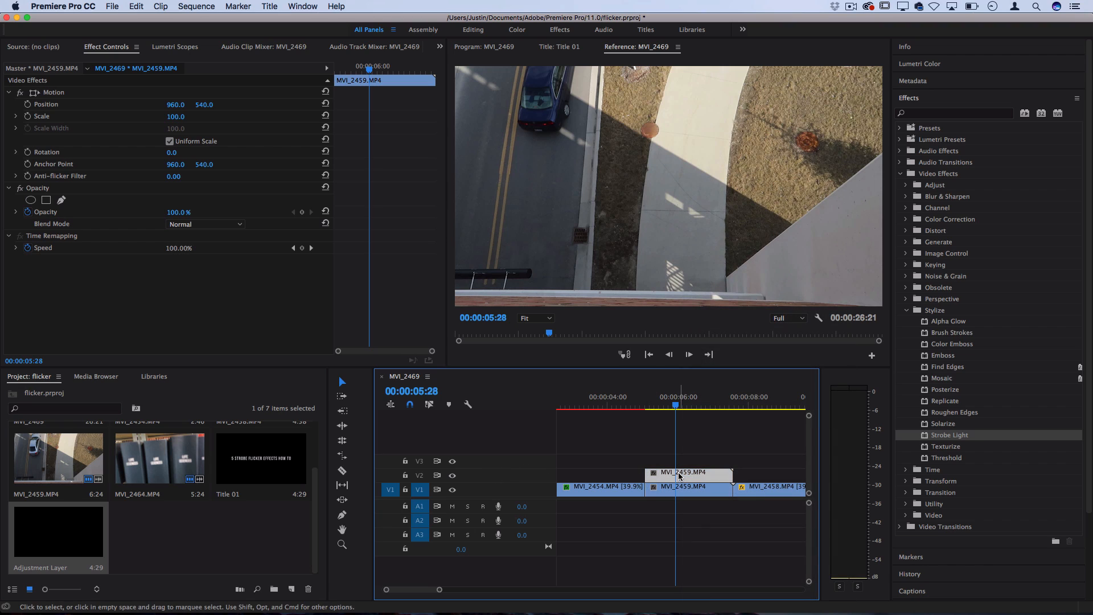
# - Set the blend mode of the MVI_2459 copy on V2 to Screen and its scale to 109
pyautogui.click(647, 408)
pyautogui.moveTo(648, 409); pyautogui.dragTo(677, 410)
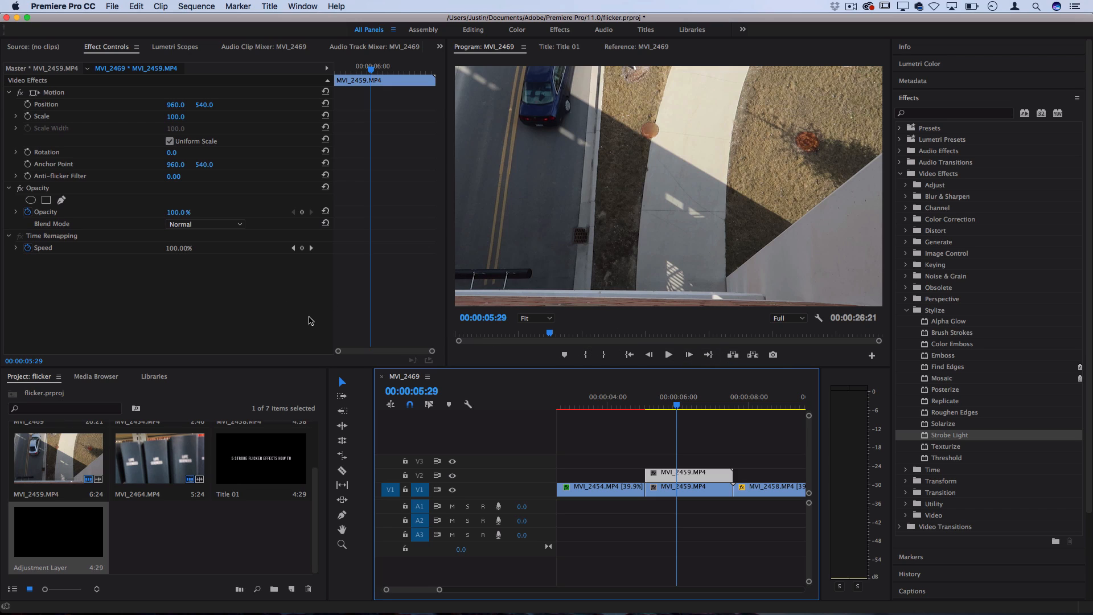
pyautogui.click(222, 226)
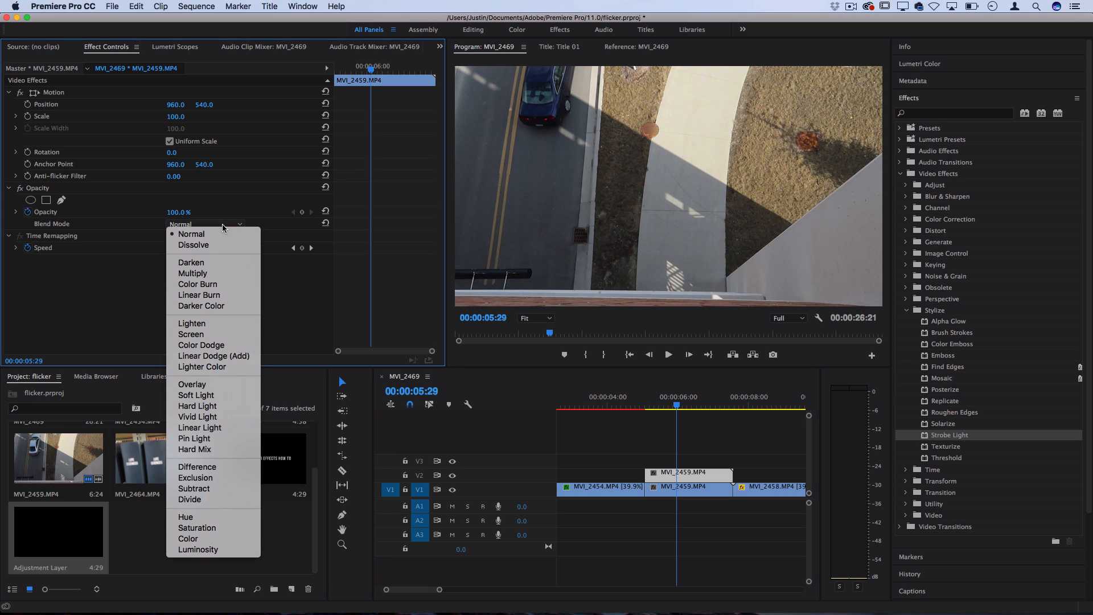
pyautogui.click(224, 336)
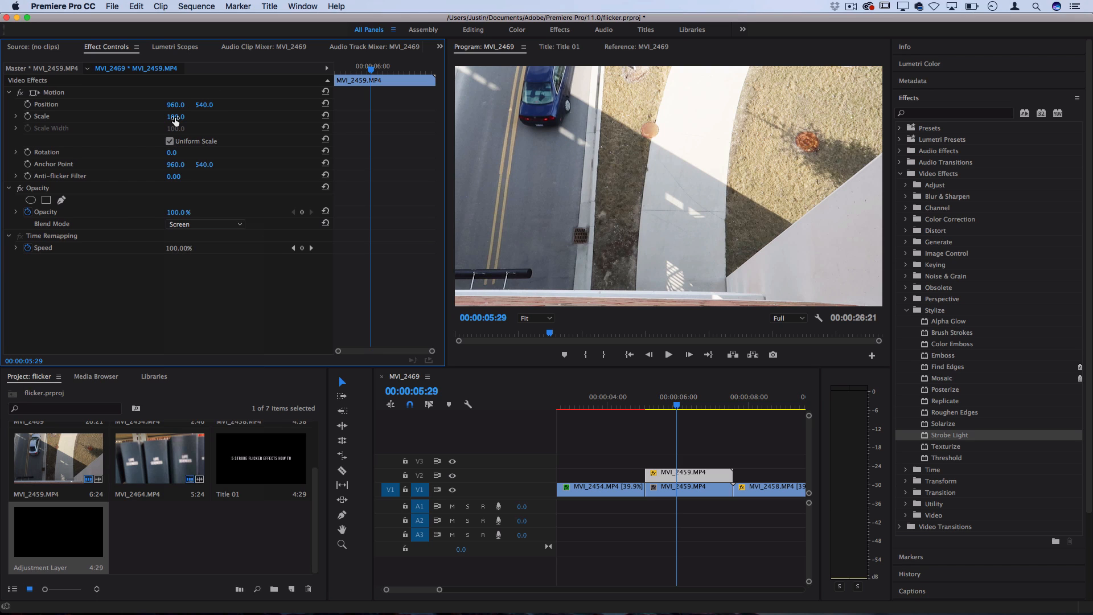
pyautogui.moveTo(174, 119); pyautogui.dragTo(179, 120)
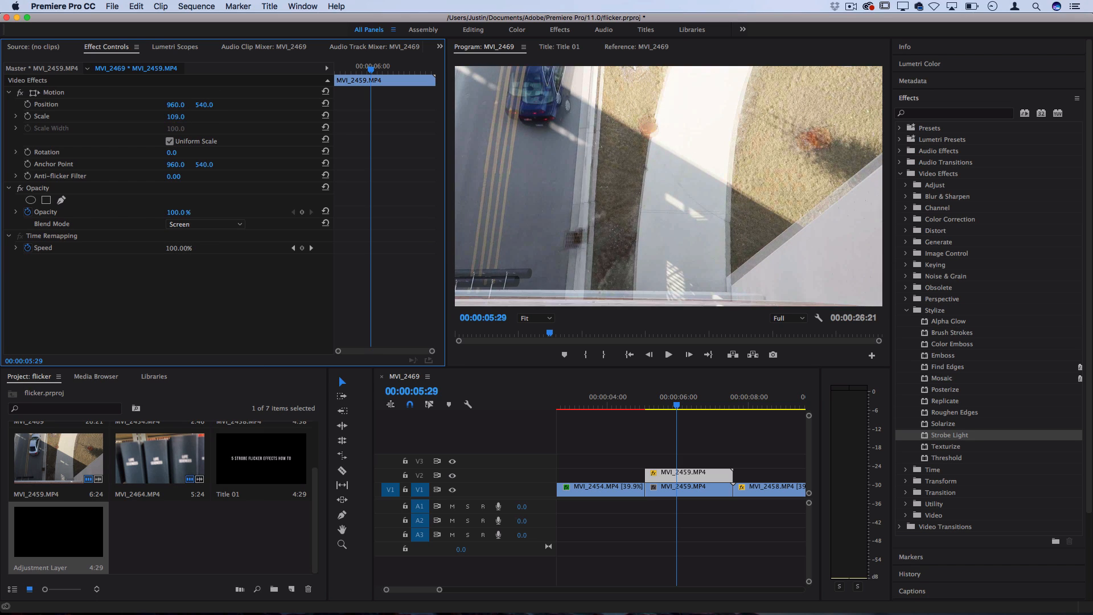
# - Apply the Strobe Light effect to the MVI_2459 copy on track V2
pyautogui.click(928, 114)
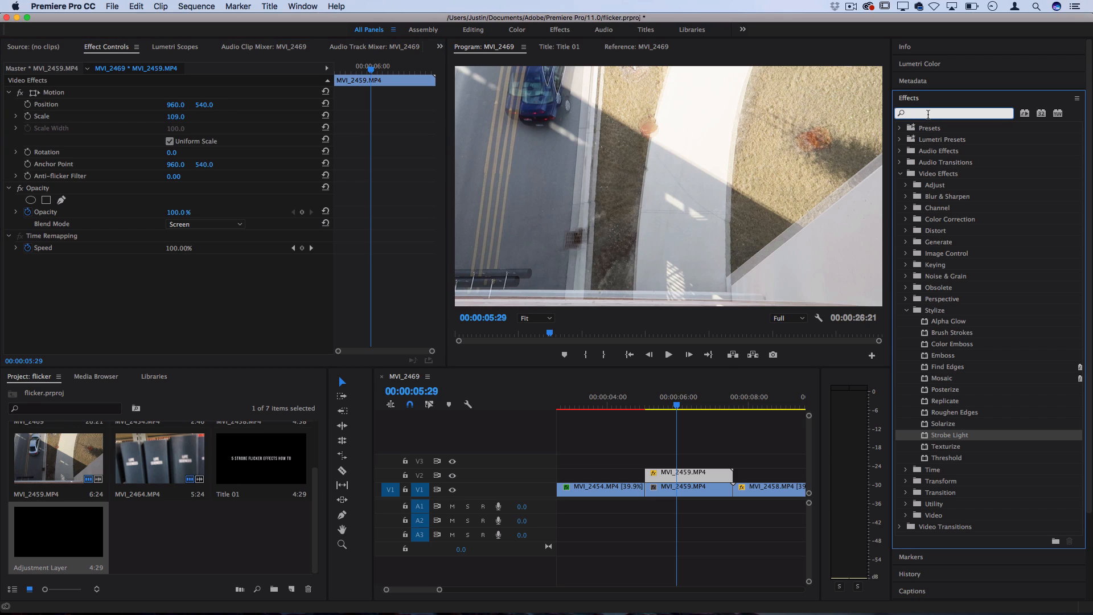
pyautogui.moveTo(975, 435); pyautogui.dragTo(696, 479)
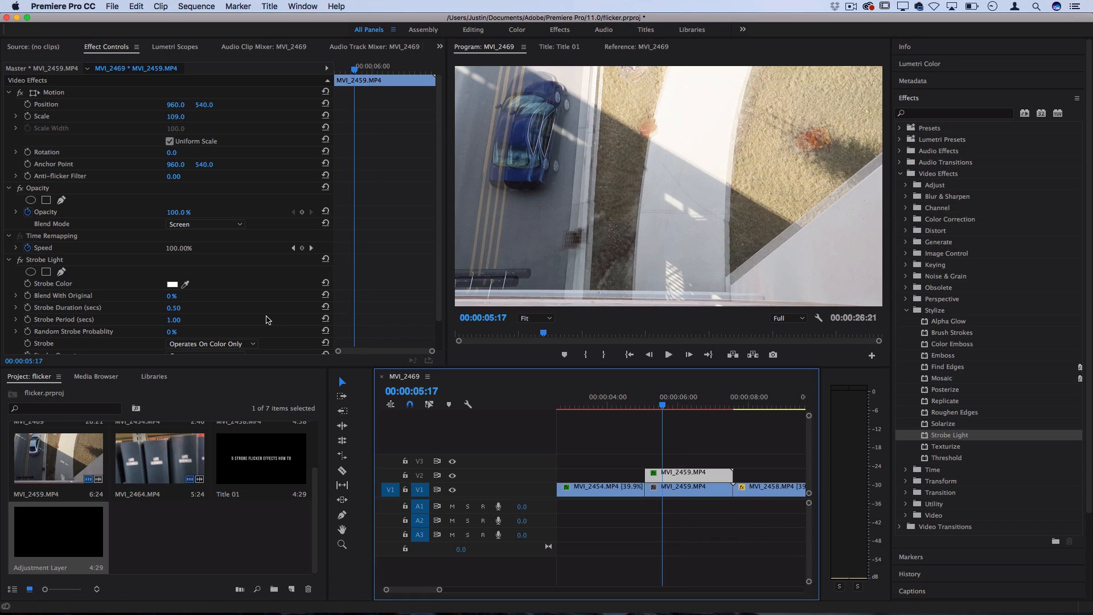
# - Set the Strobe option of the MVI_2459 copy on V2 to Makes Layer Transparent and play back the stacked clips
pyautogui.click(222, 343)
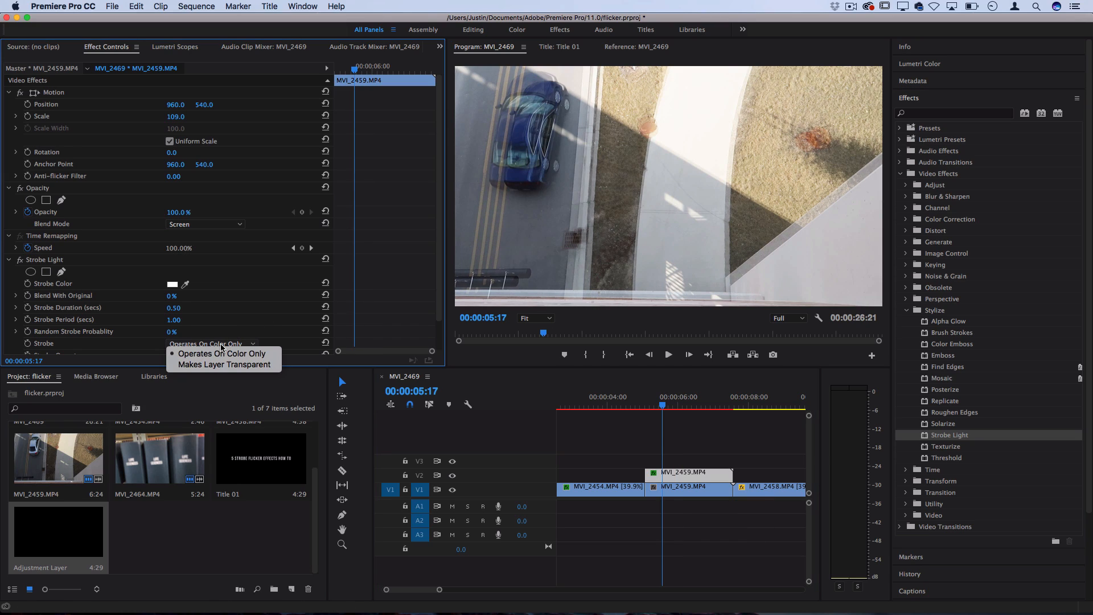
pyautogui.click(224, 365)
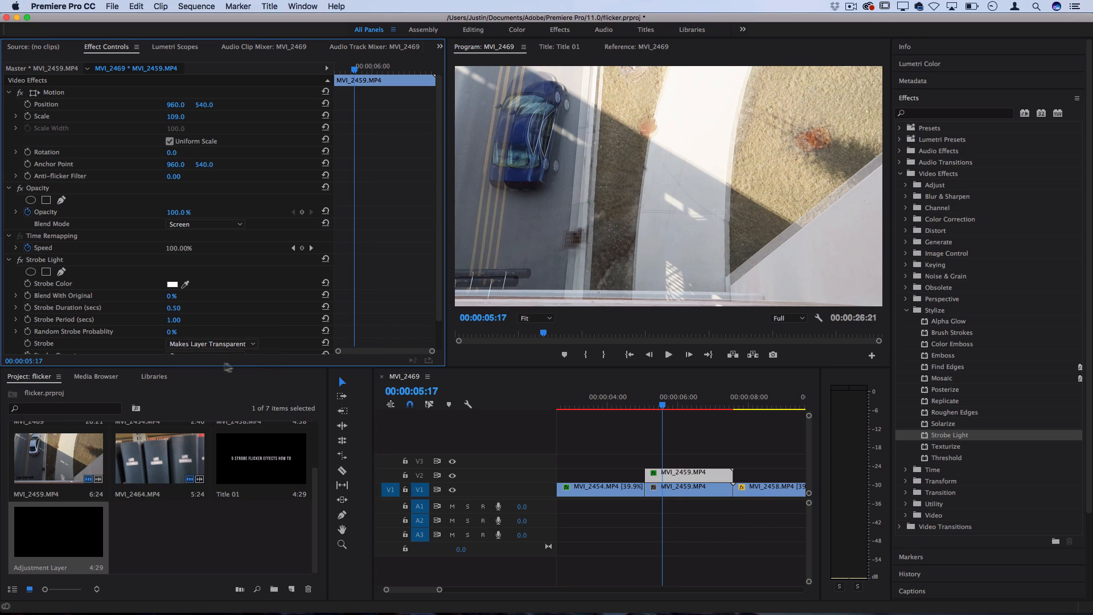
pyautogui.click(689, 488)
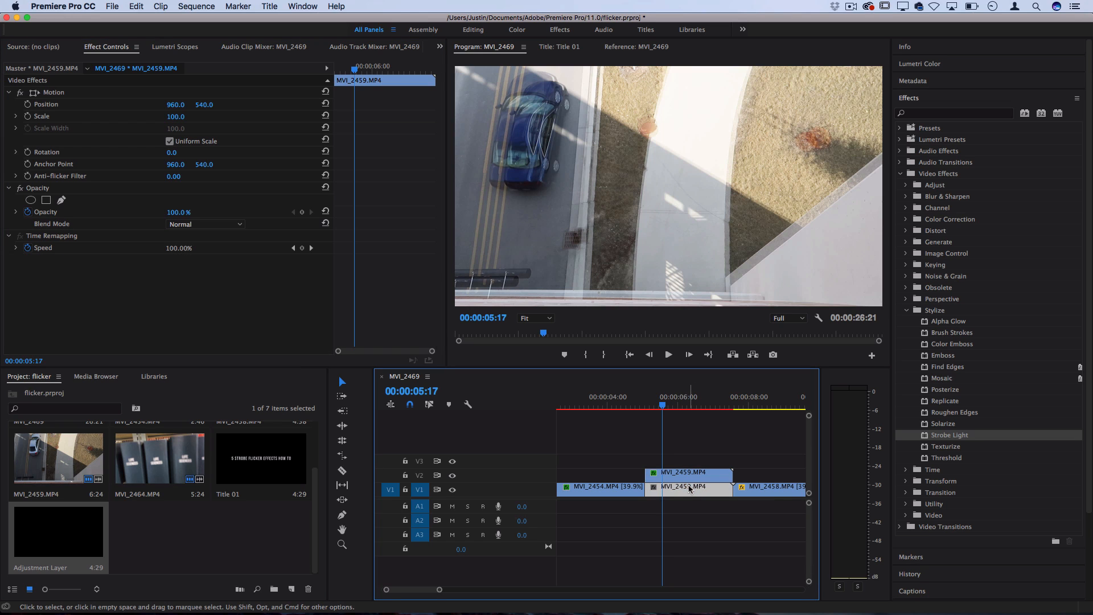
pyautogui.click(652, 402)
pyautogui.press('space')
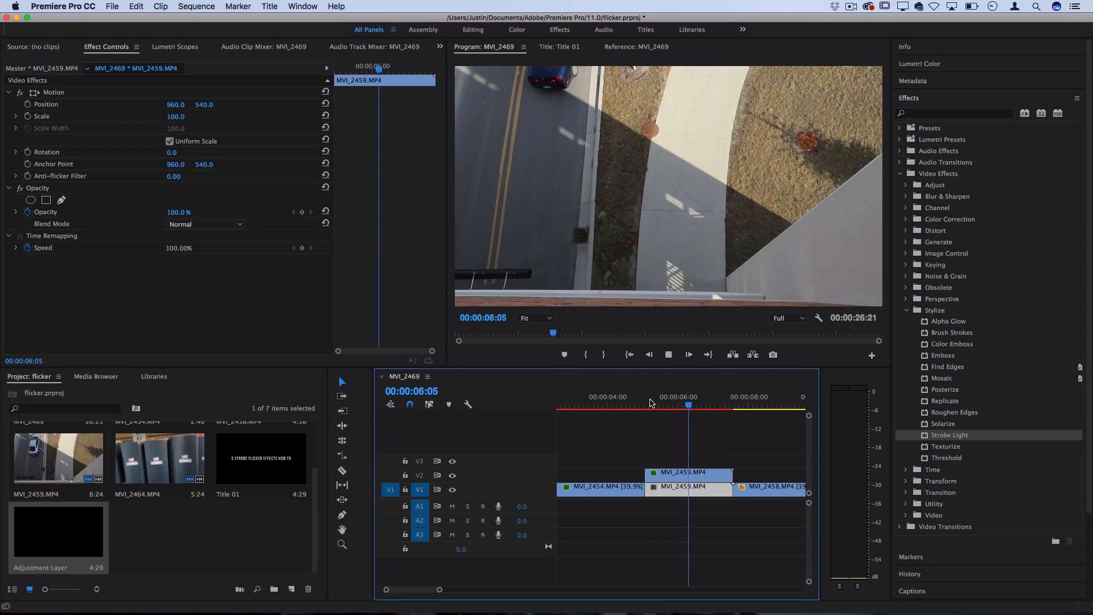
pyautogui.press('space')
pyautogui.click(669, 403)
pyautogui.press('space')
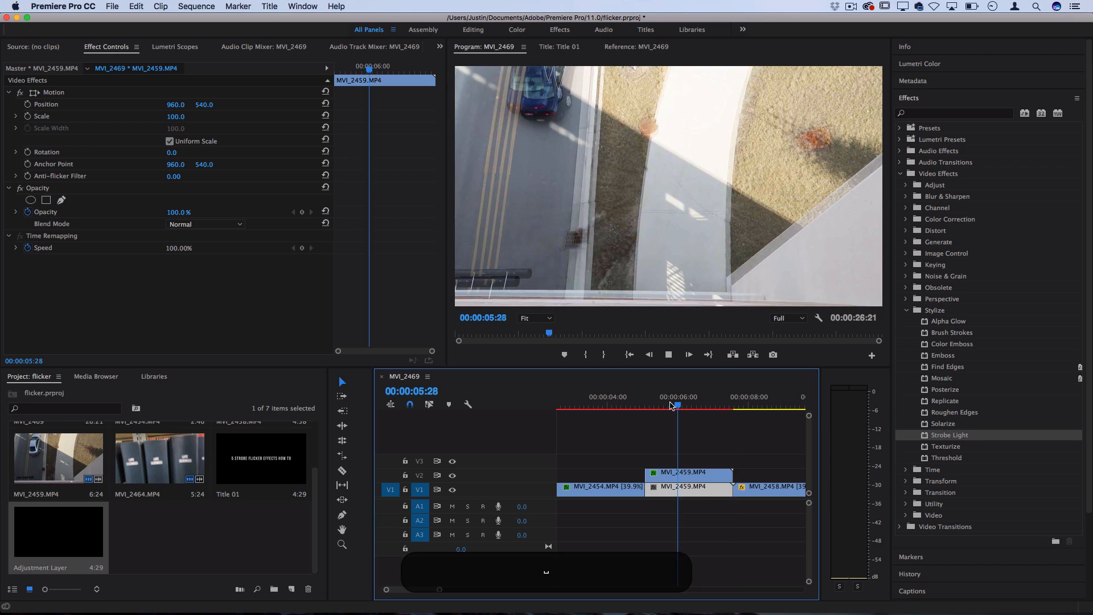
pyautogui.press('space')
# - Set the V2 copy's strobe duration to 0.05 and strobe period to 0.10 seconds, and play back the flicker
pyautogui.click(675, 474)
pyautogui.click(642, 407)
pyautogui.press('space')
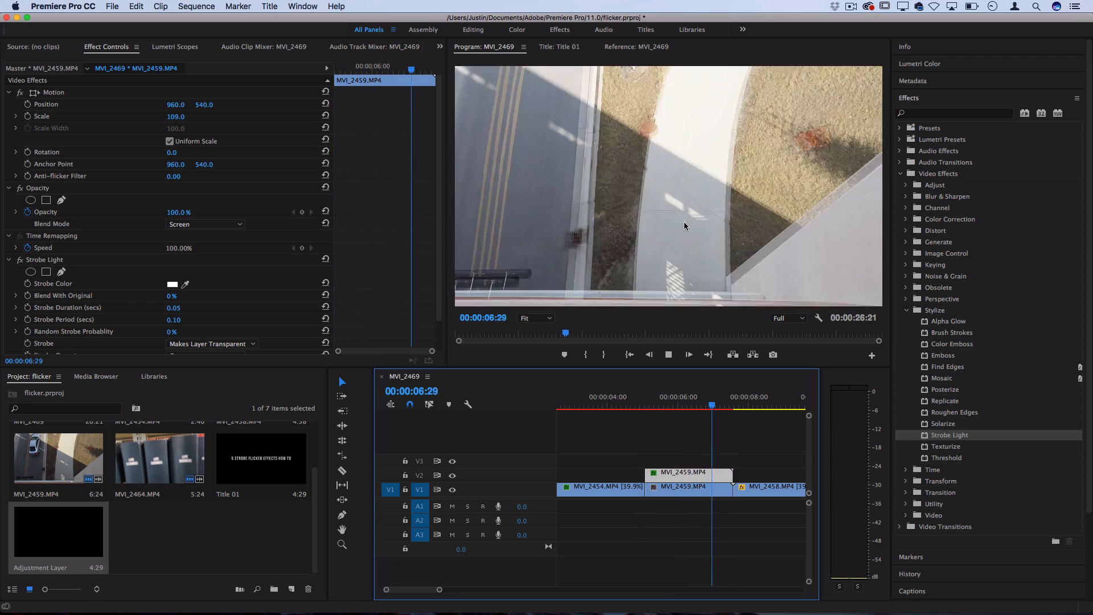
pyautogui.press('space')
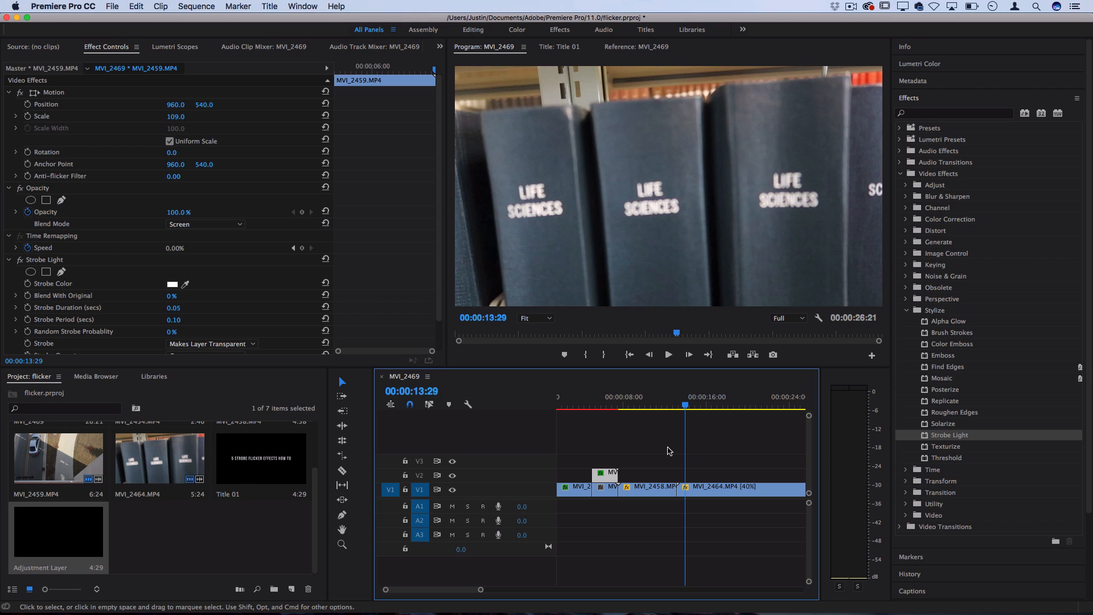
# - Apply the Strobe Light effect to MVI_2464 on V1 and keyframe its strobe color as red (FF0000) at the clip's start
pyautogui.moveTo(957, 436); pyautogui.dragTo(726, 493)
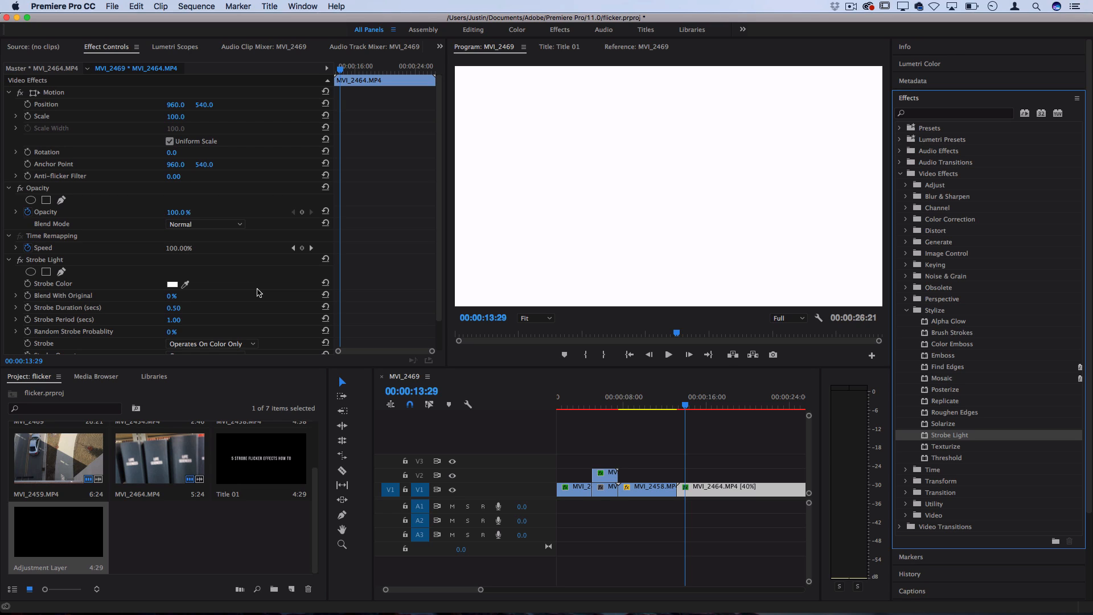
pyautogui.scroll(-2, 257, 293)
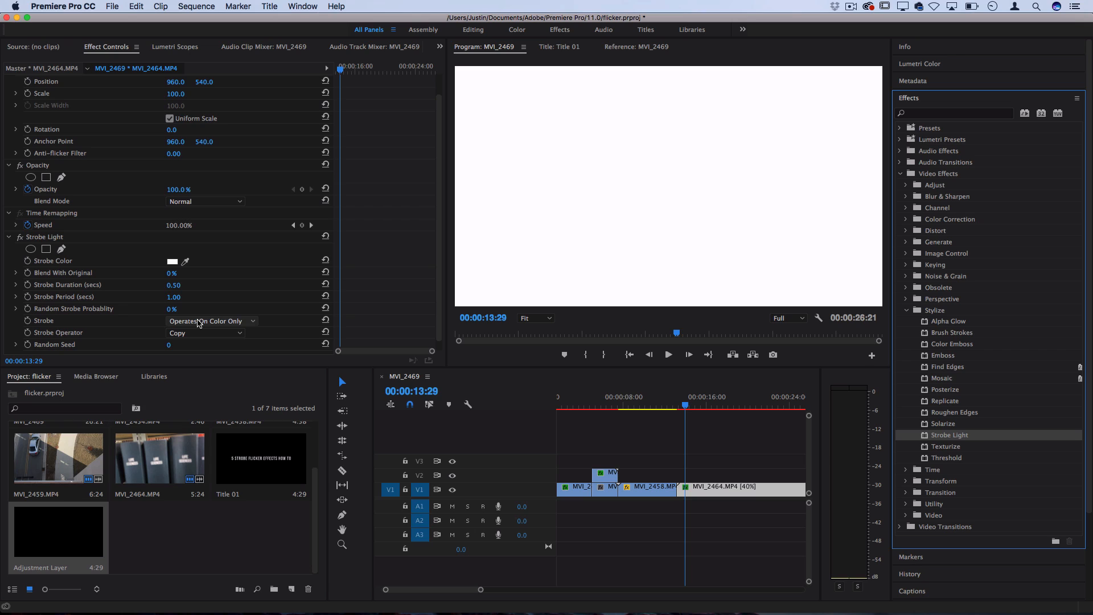
pyautogui.moveTo(339, 67); pyautogui.dragTo(311, 67)
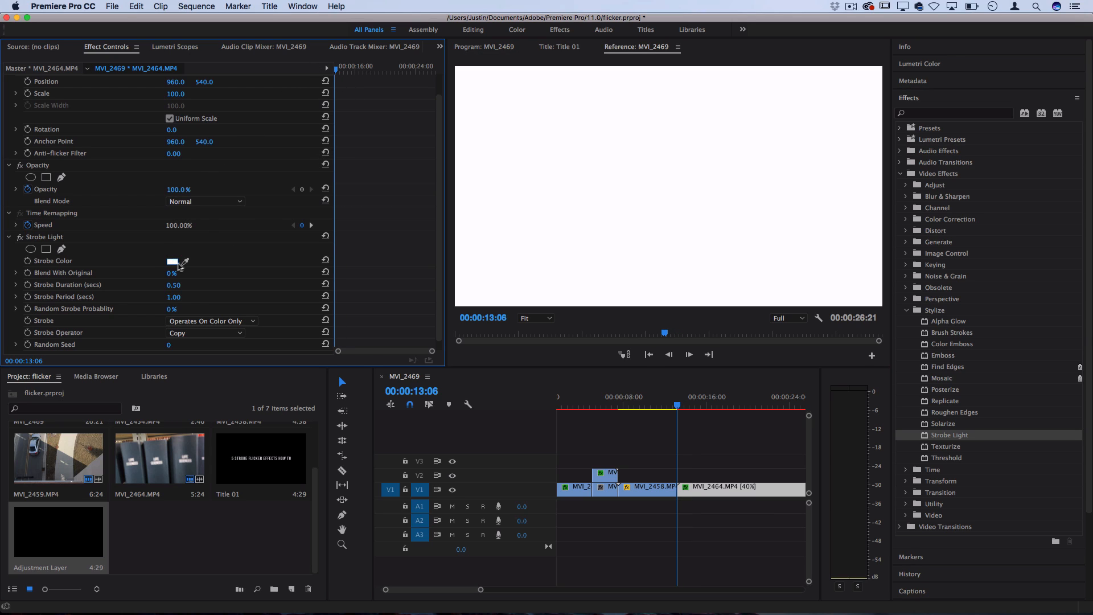
pyautogui.click(173, 262)
pyautogui.click(559, 292)
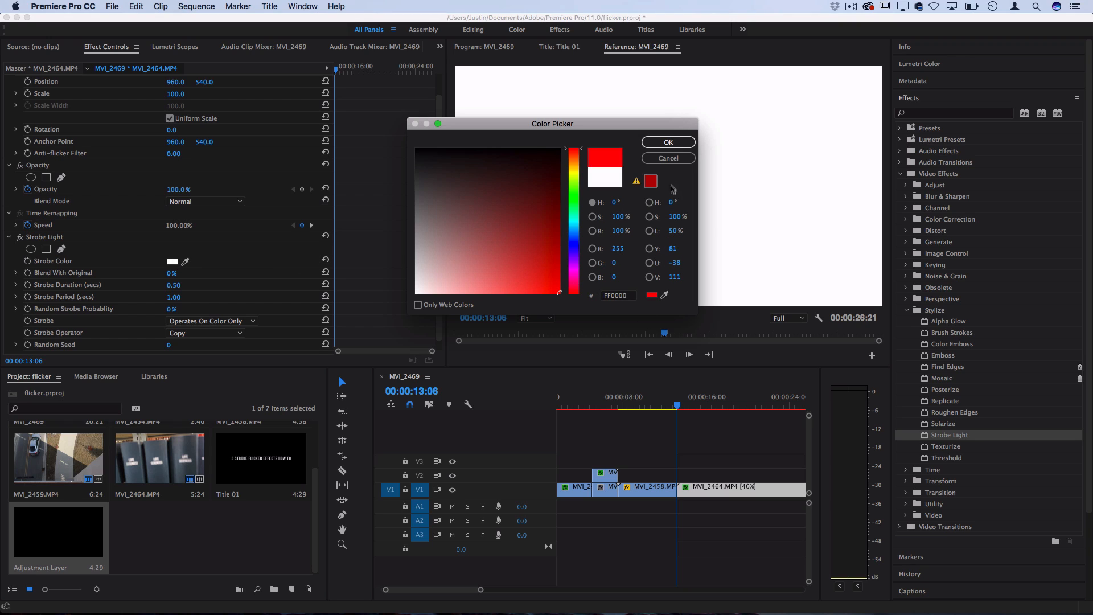
pyautogui.click(668, 144)
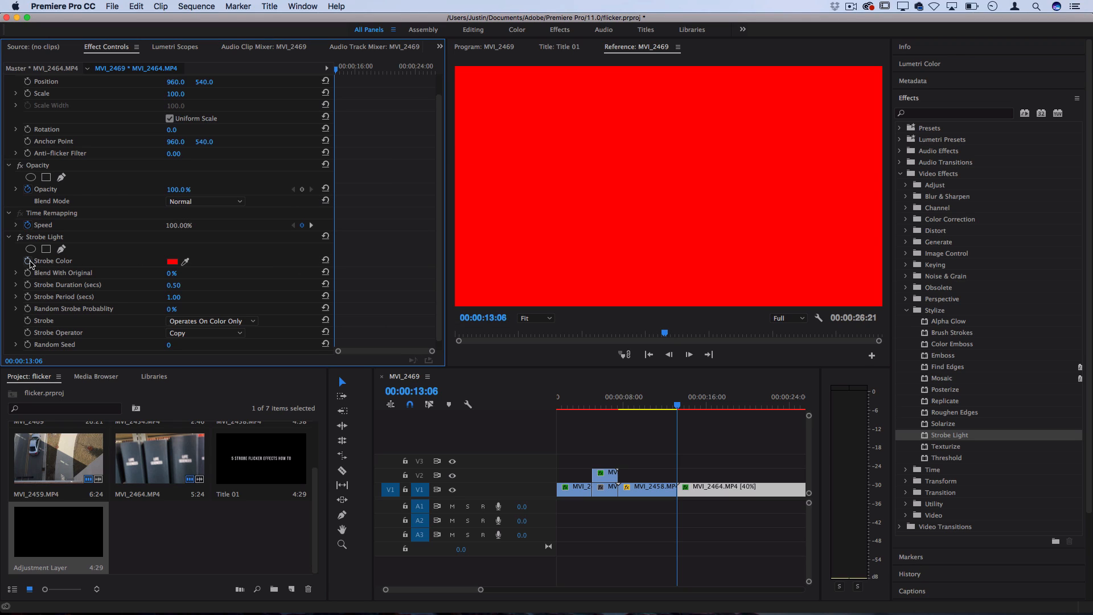
pyautogui.click(27, 261)
# - Add a blue (0003FF) strobe color keyframe to MVI_2464 at 00:00:18:04
pyautogui.click(361, 68)
pyautogui.moveTo(361, 68); pyautogui.dragTo(372, 68)
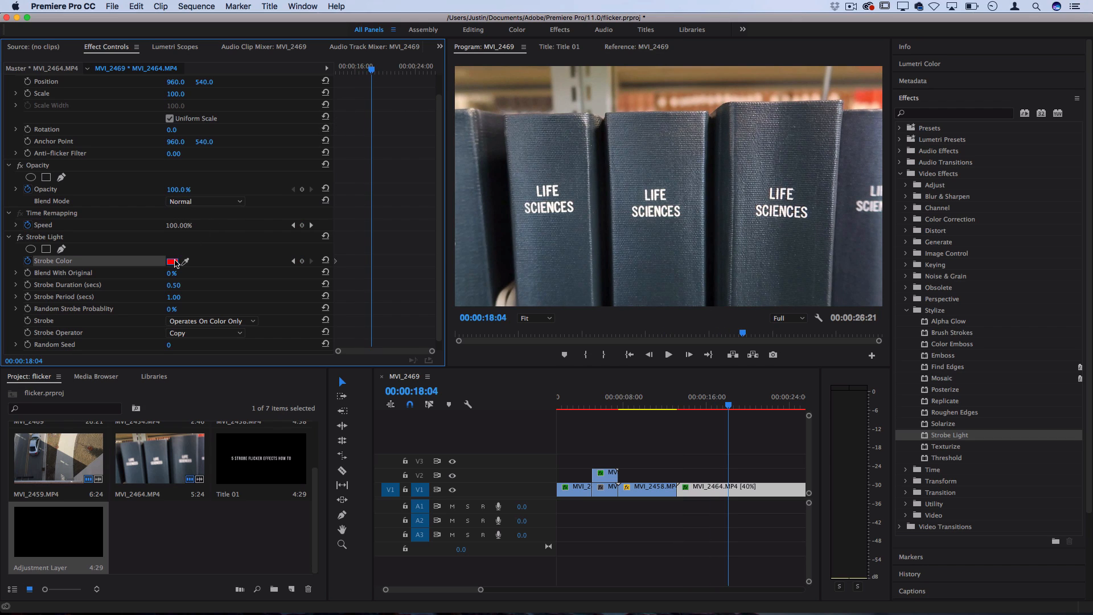
pyautogui.click(171, 261)
pyautogui.click(575, 247)
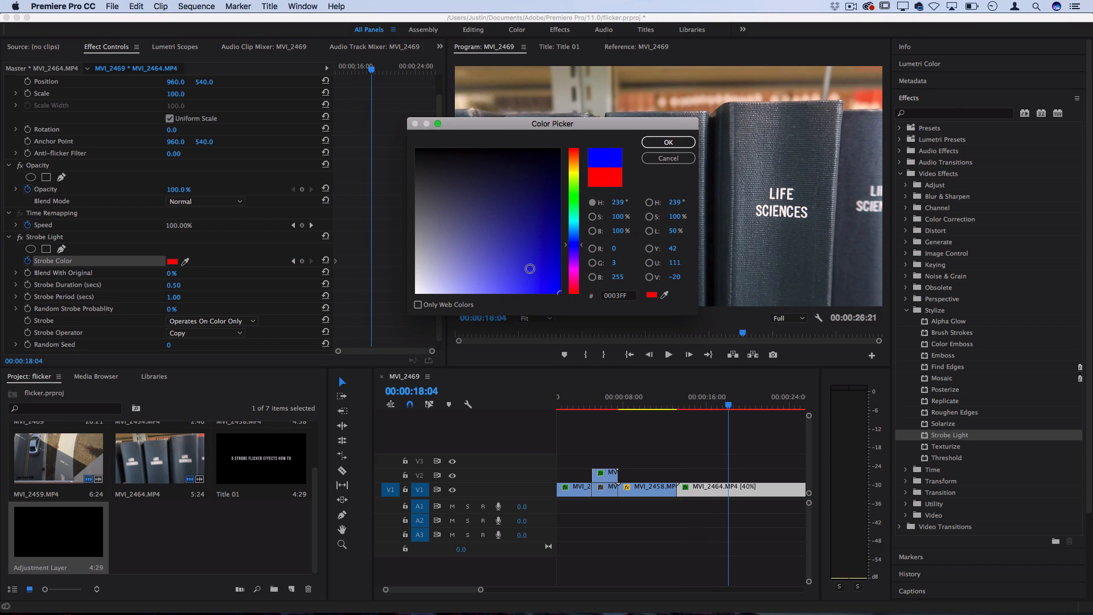
pyautogui.click(667, 141)
# - Add a green (00FF29) strobe color keyframe to MVI_2464 at 00:00:24:06 and play back the color strobe
pyautogui.click(417, 67)
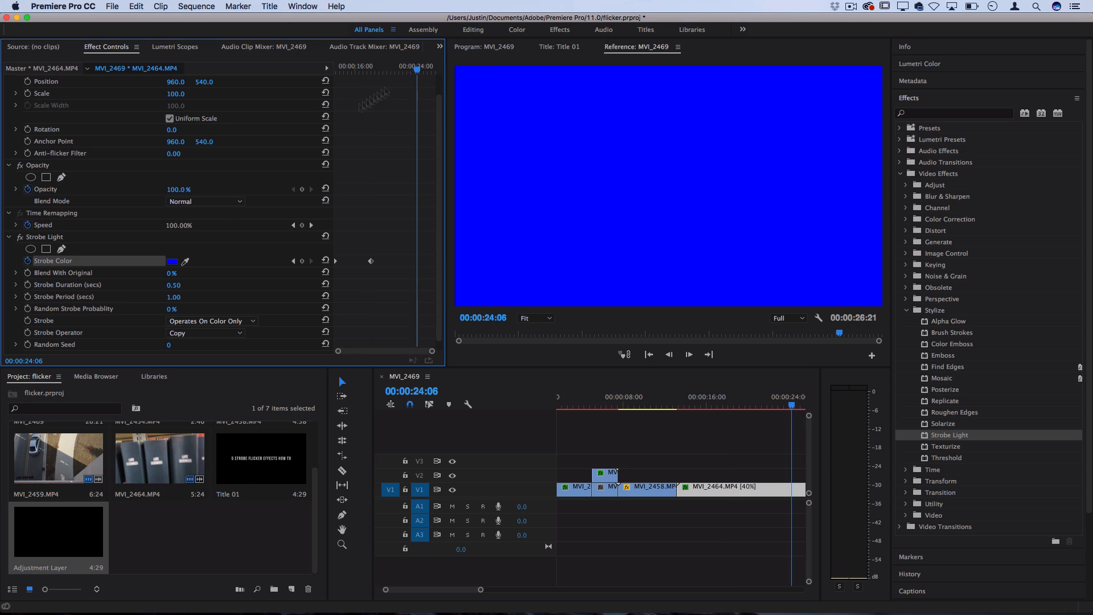
pyautogui.click(171, 262)
pyautogui.click(574, 198)
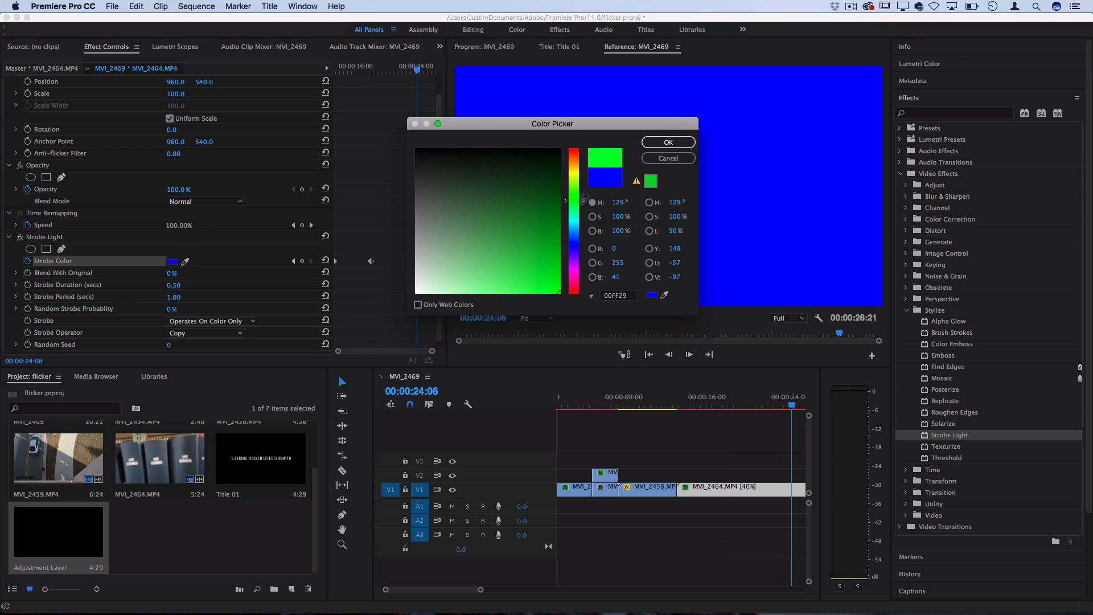
pyautogui.click(668, 141)
pyautogui.click(683, 407)
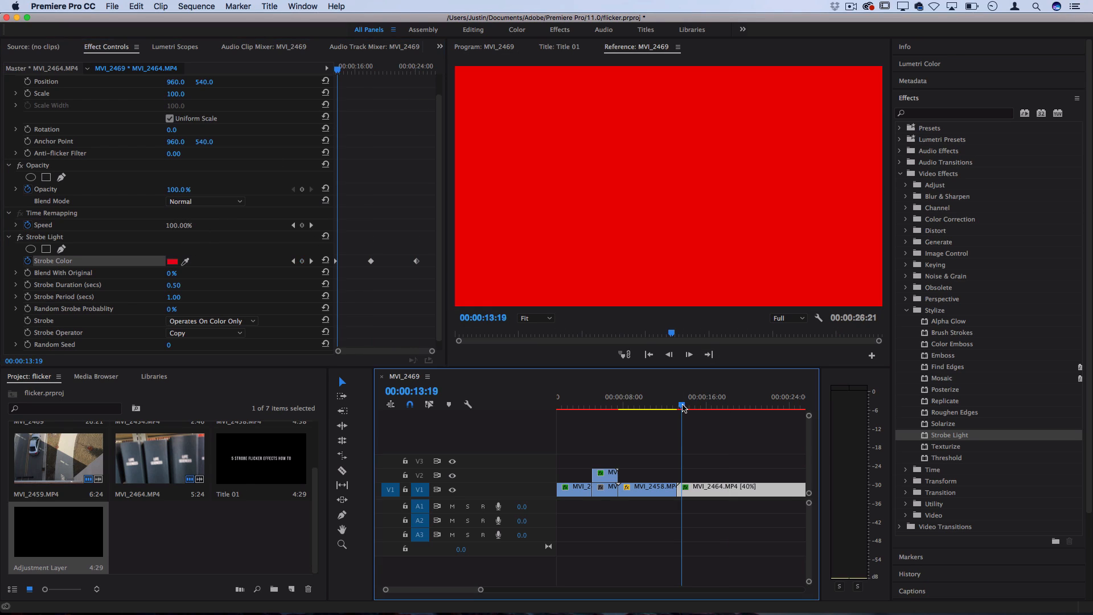
pyautogui.press('space')
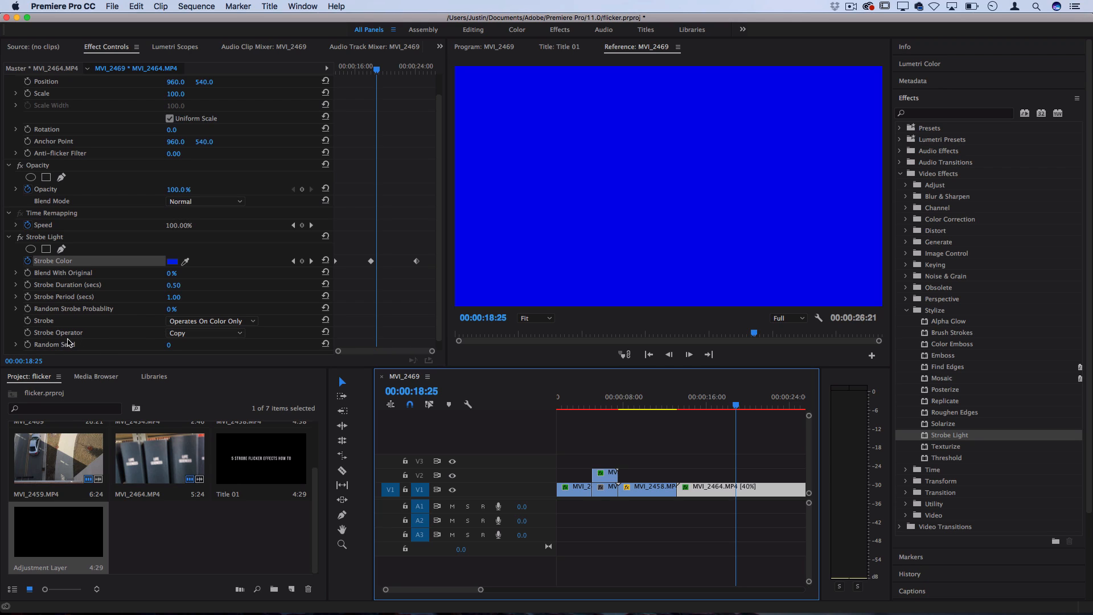
# - Set the strobe operator of MVI_2464 to Difference and play back the clip
pyautogui.click(196, 334)
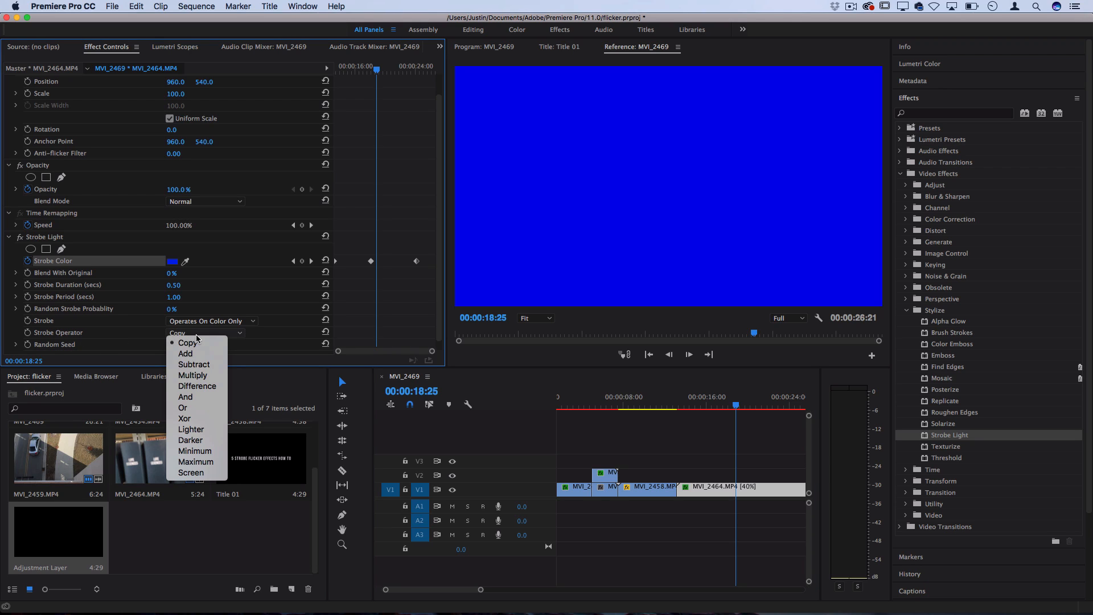
pyautogui.click(197, 386)
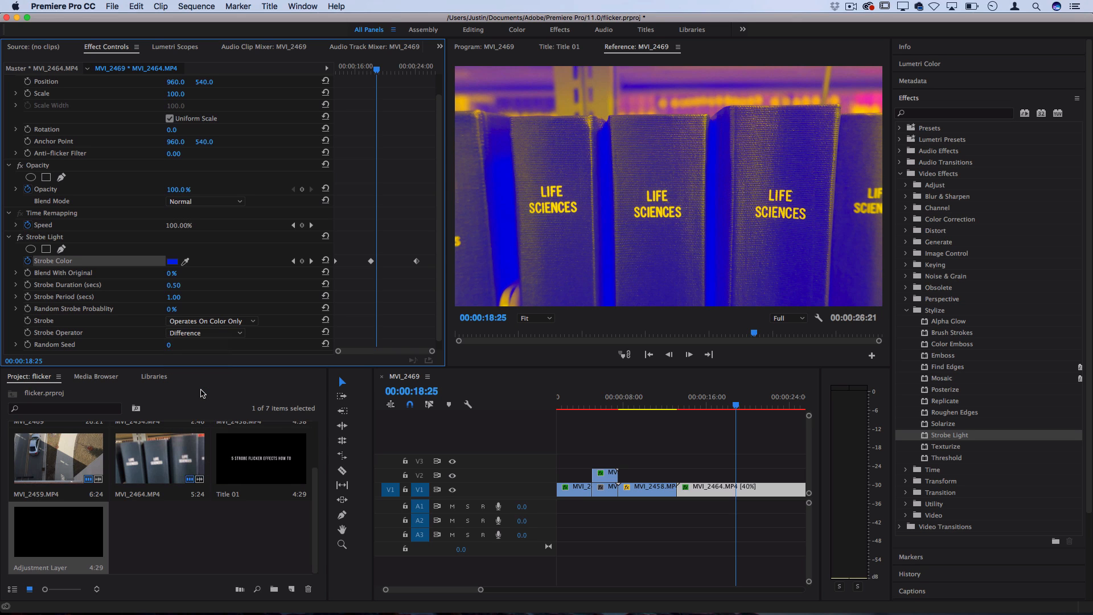
pyautogui.click(681, 406)
pyautogui.press('space')
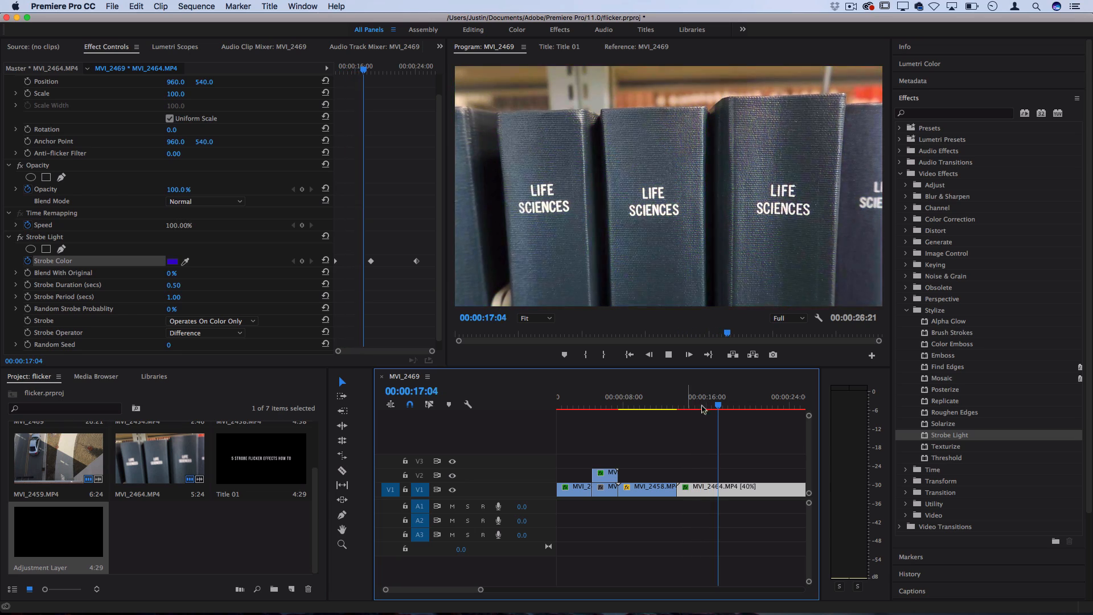
pyautogui.click(205, 333)
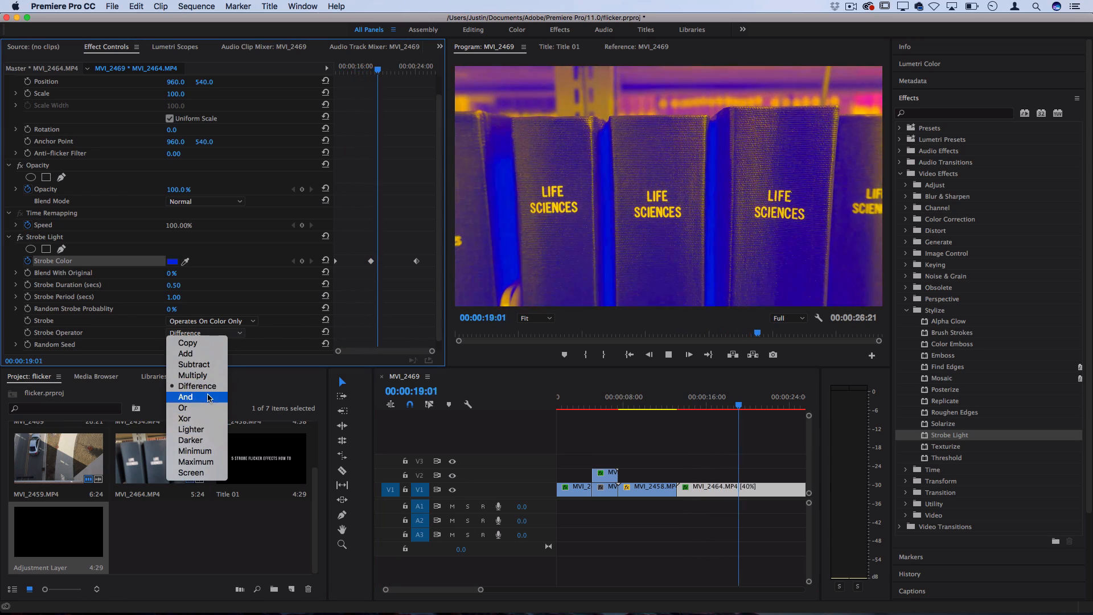
pyautogui.click(732, 440)
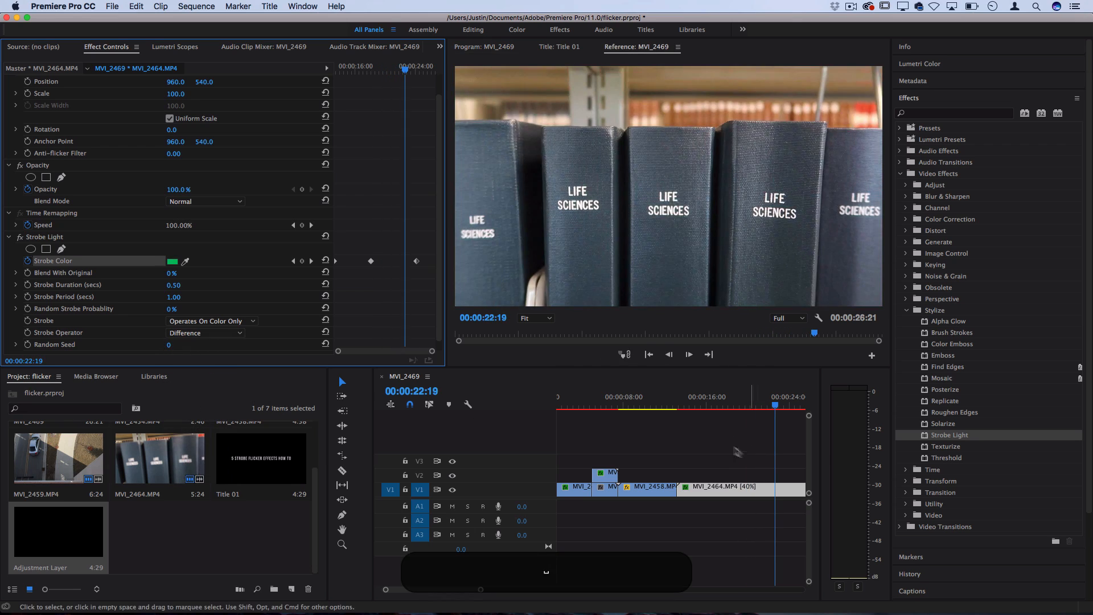
# - Set the strobe duration of MVI_2464 to 0.00 and play back the clip
pyautogui.click(682, 408)
pyautogui.press('space')
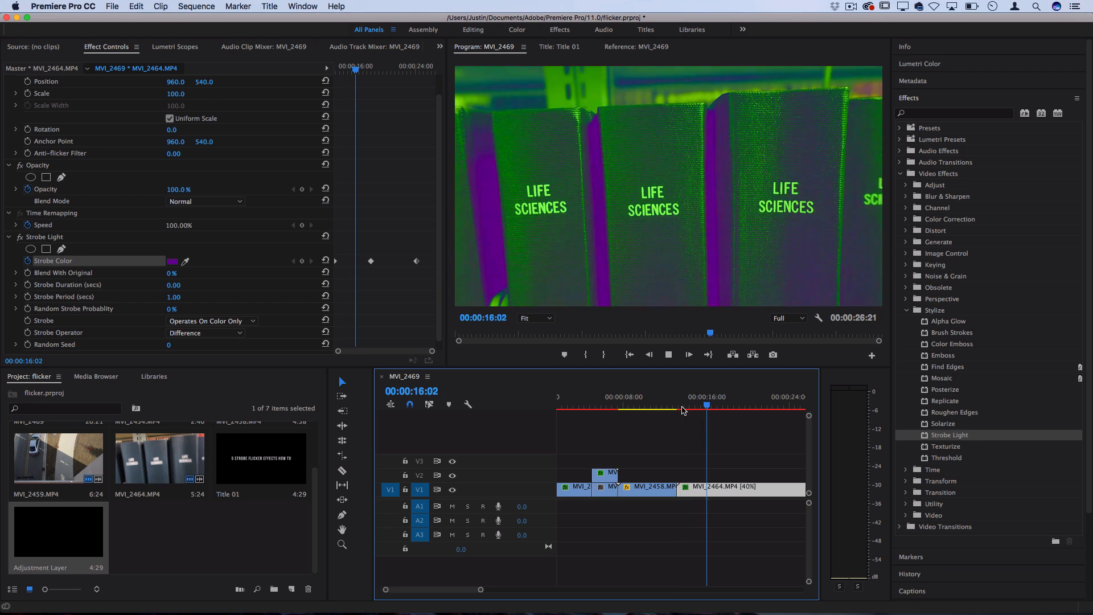
pyautogui.press('space')
pyautogui.click(172, 286)
pyautogui.click(243, 290)
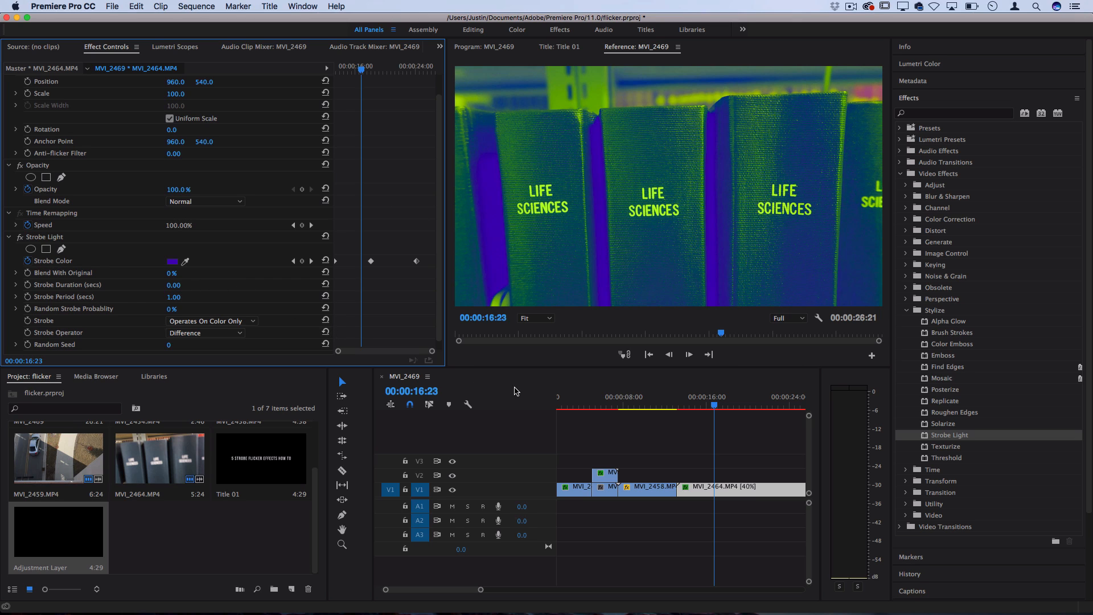
# - Play back MVI_2464 from near its start to examine the shifting strobe colors
pyautogui.click(689, 398)
pyautogui.press('space')
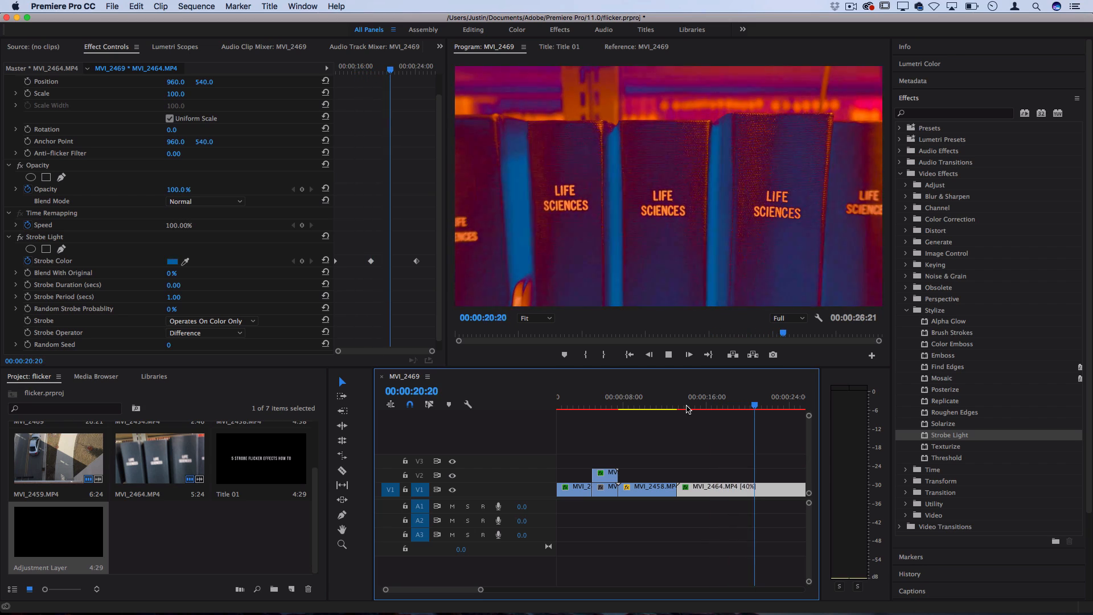
pyautogui.press('space')
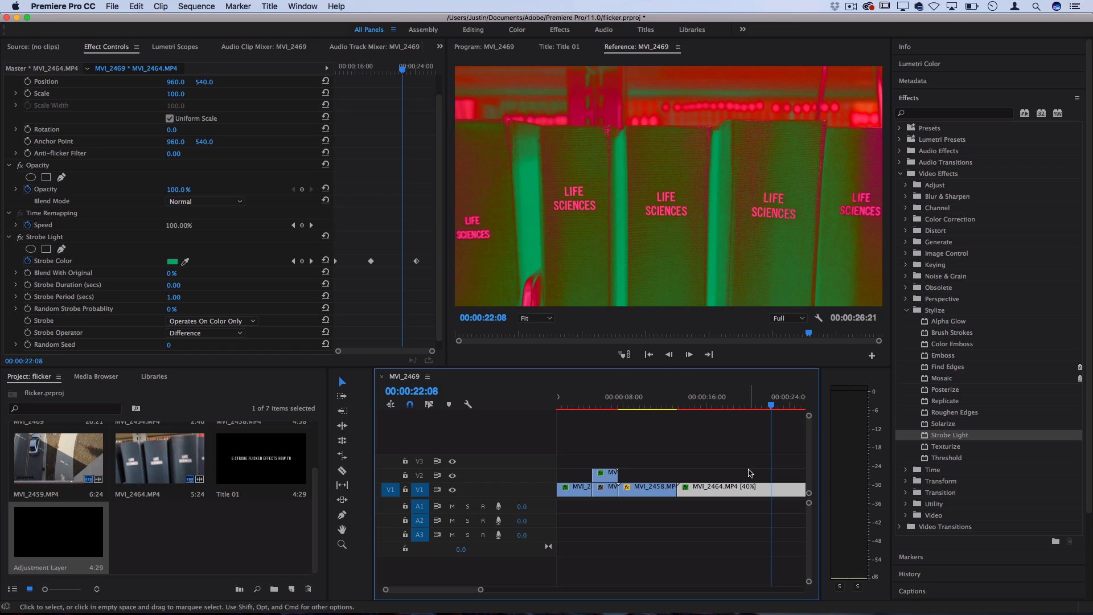
pyautogui.click(687, 410)
pyautogui.press('space')
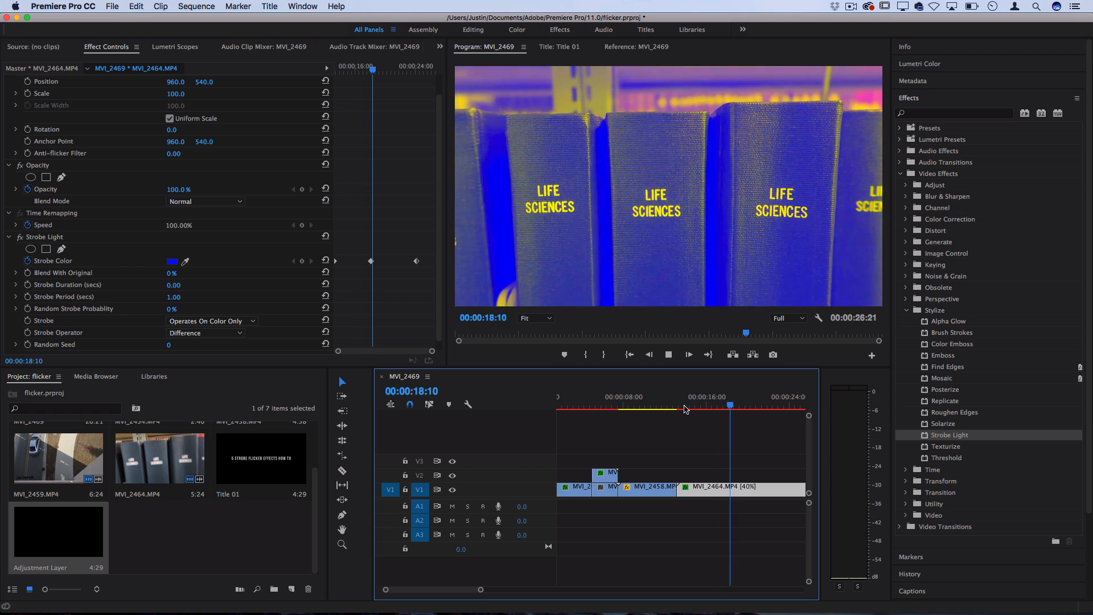
pyautogui.press('space')
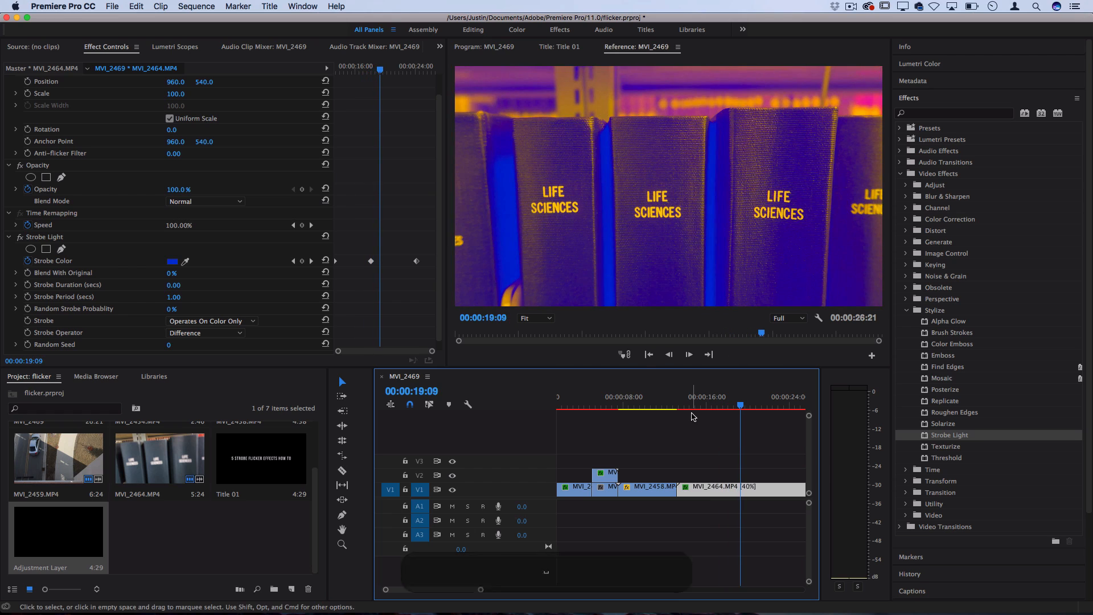
# - Apply a second Strobe Light effect to MVI_2464, collapse both effects' settings and select the second one
pyautogui.click(972, 438)
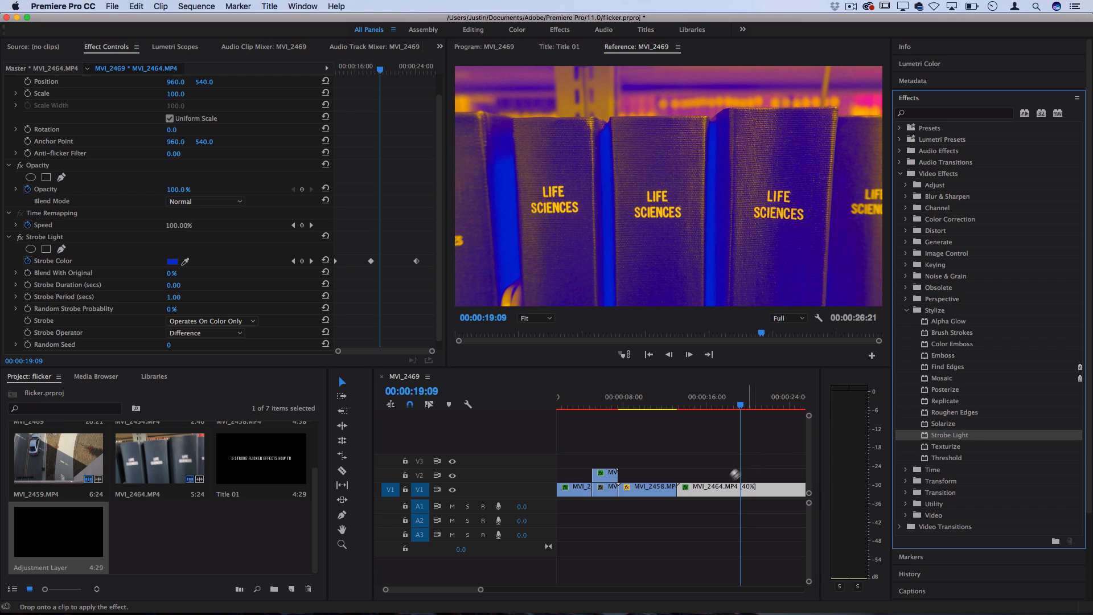
pyautogui.moveTo(710, 491); pyautogui.dragTo(712, 491)
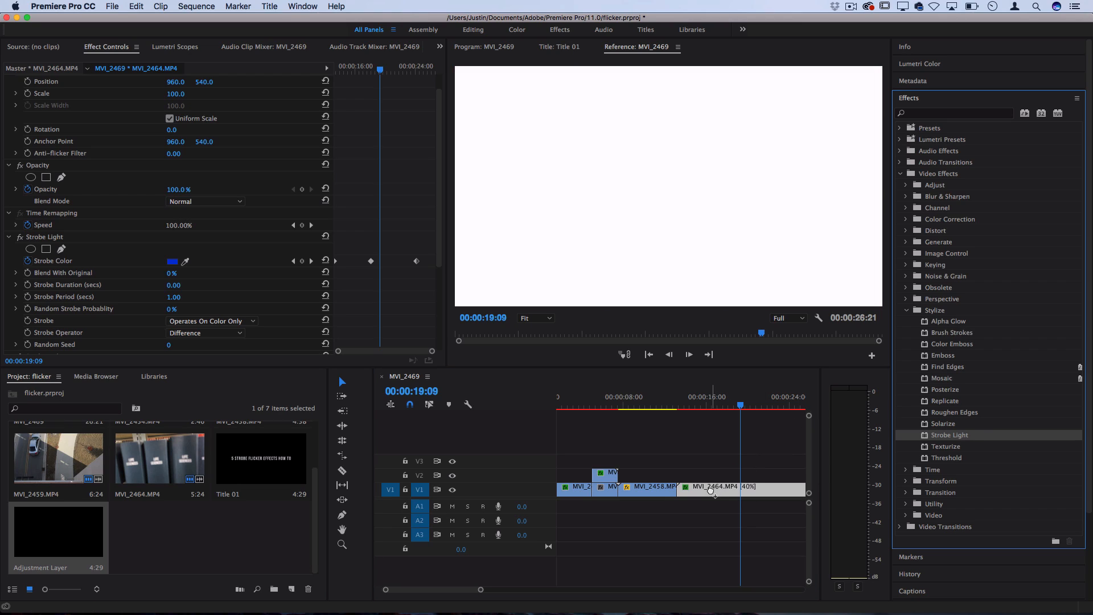
pyautogui.click(9, 239)
pyautogui.click(10, 248)
pyautogui.click(46, 274)
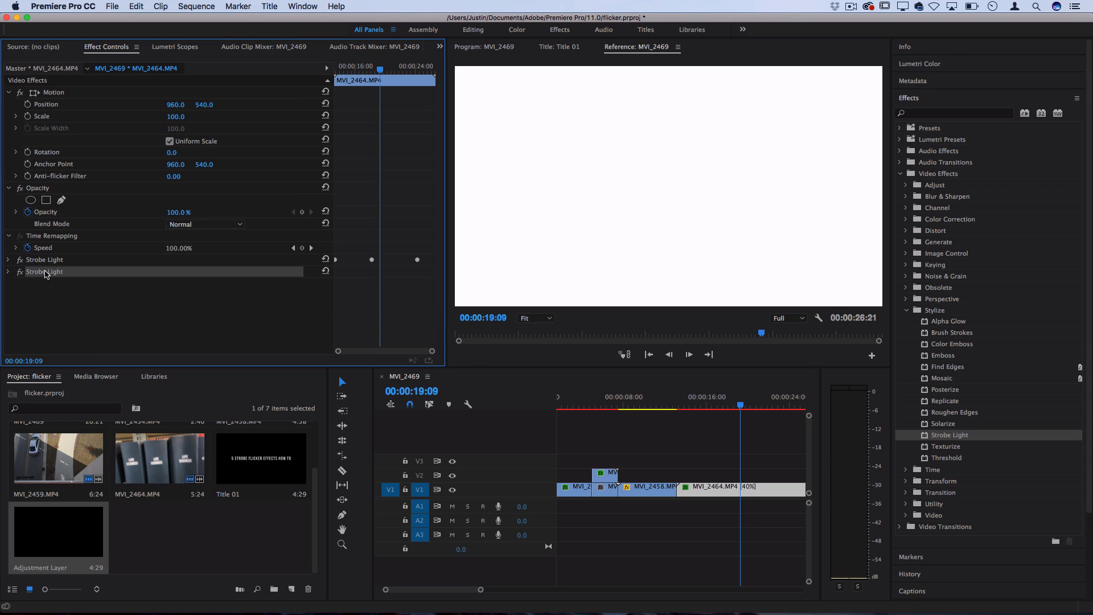
# - Set the second Strobe Light effect on MVI_2464 to Makes Layer Transparent
pyautogui.click(8, 273)
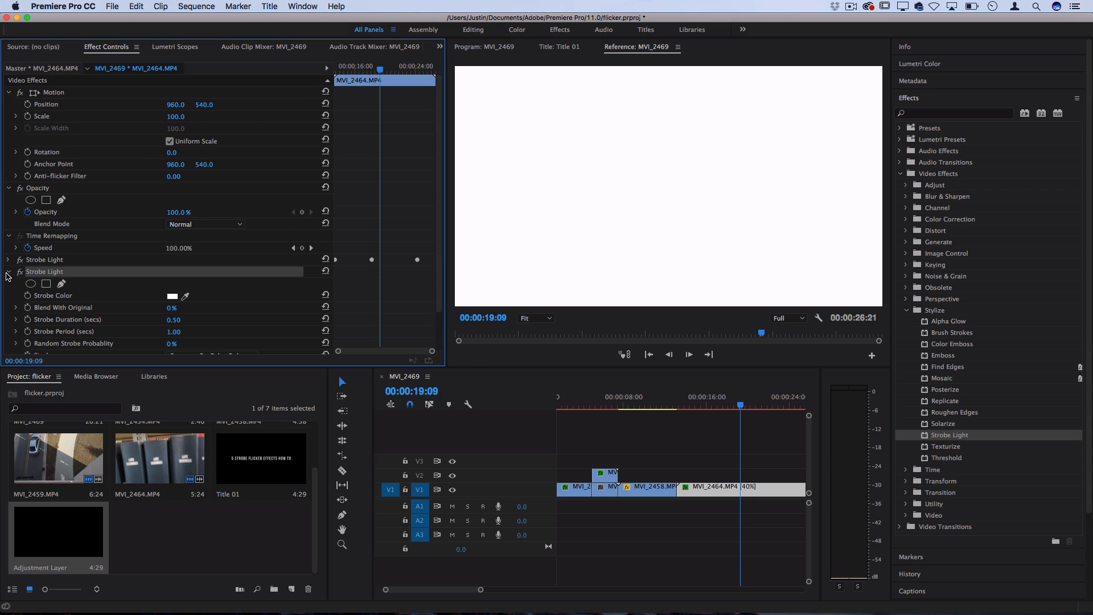
pyautogui.scroll(-2, 112, 320)
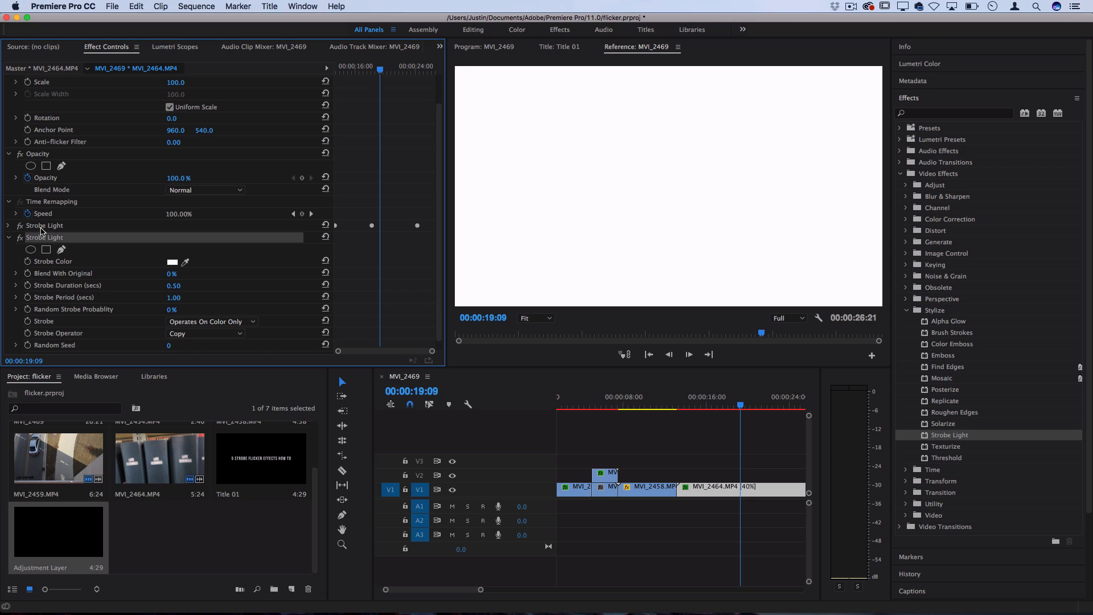
pyautogui.click(6, 227)
pyautogui.click(53, 238)
pyautogui.click(217, 322)
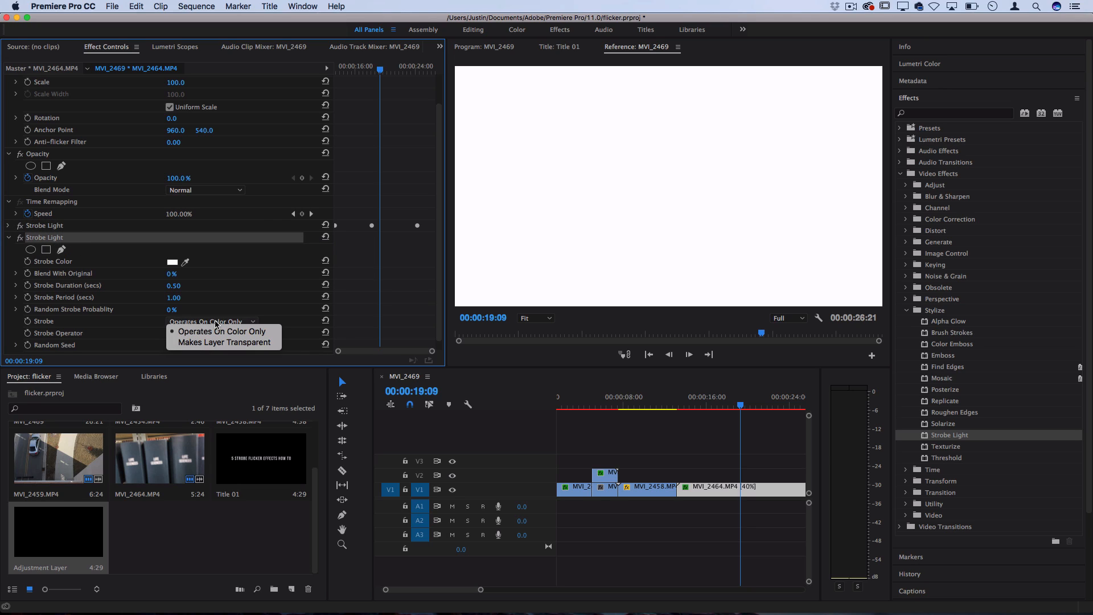
pyautogui.click(213, 336)
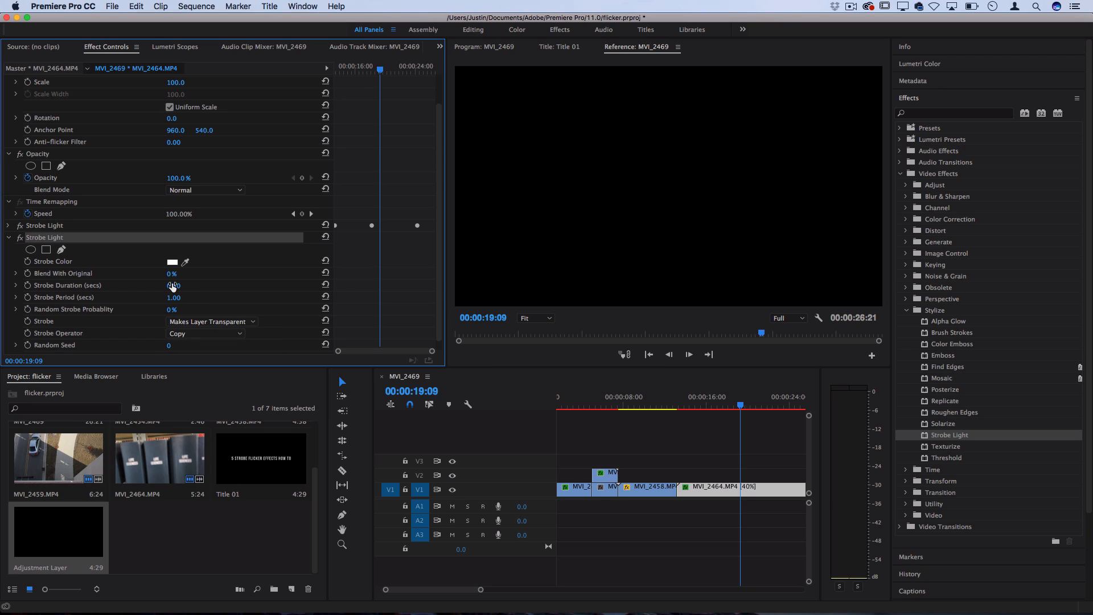
# - Set the second Strobe Light's duration to 0.20 and period to 0.40 seconds, and play back MVI_2464
pyautogui.write('.2')
pyautogui.click(177, 298)
pyautogui.write('.4')
pyautogui.click(678, 406)
pyautogui.press('space')
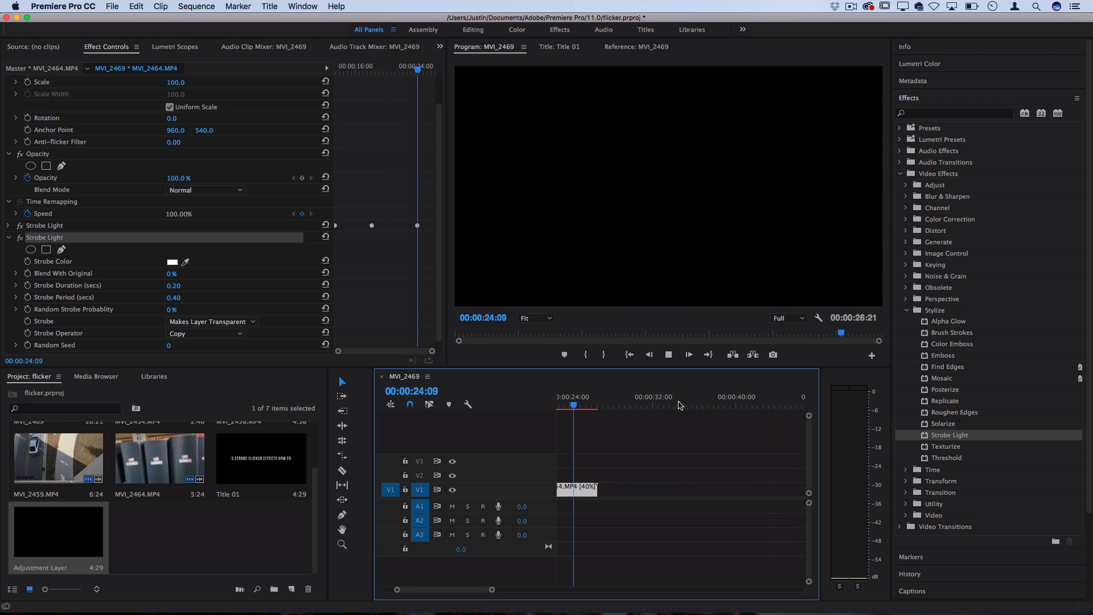
pyautogui.press('space')
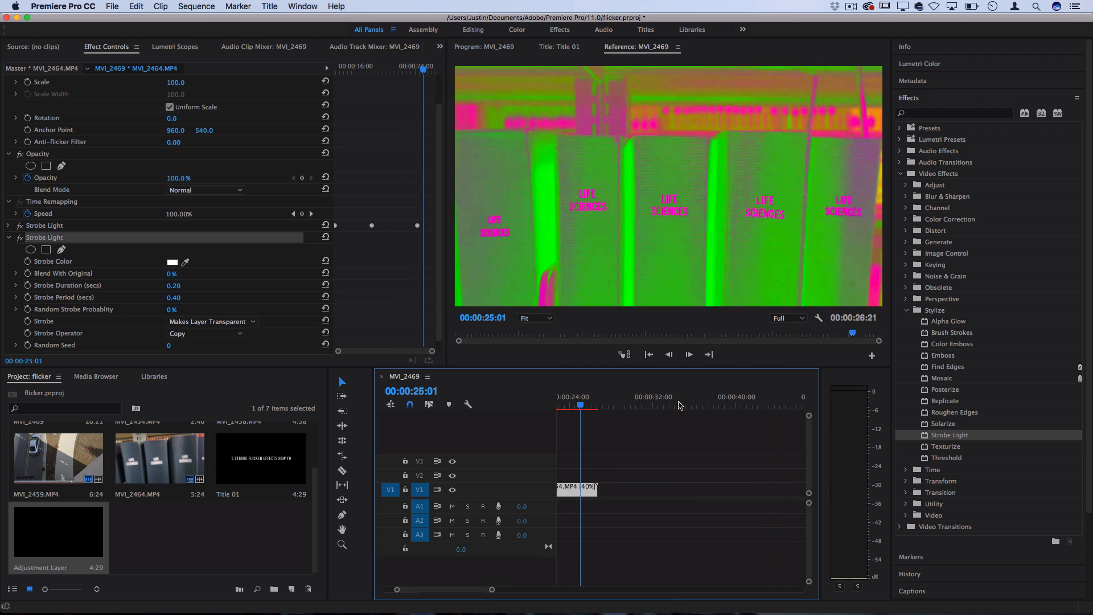
# - Create a new default still title, accepting the proposed settings
pyautogui.press('-')
pyautogui.press('-')
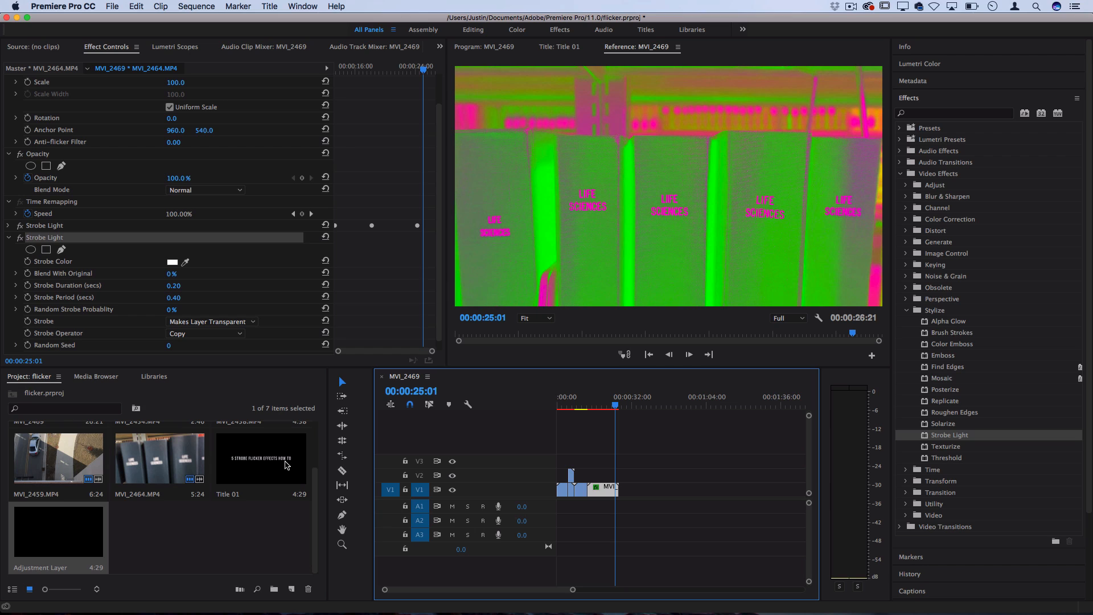
pyautogui.click(239, 6)
pyautogui.moveTo(269, 6)
pyautogui.moveTo(342, 37)
pyautogui.click(397, 39)
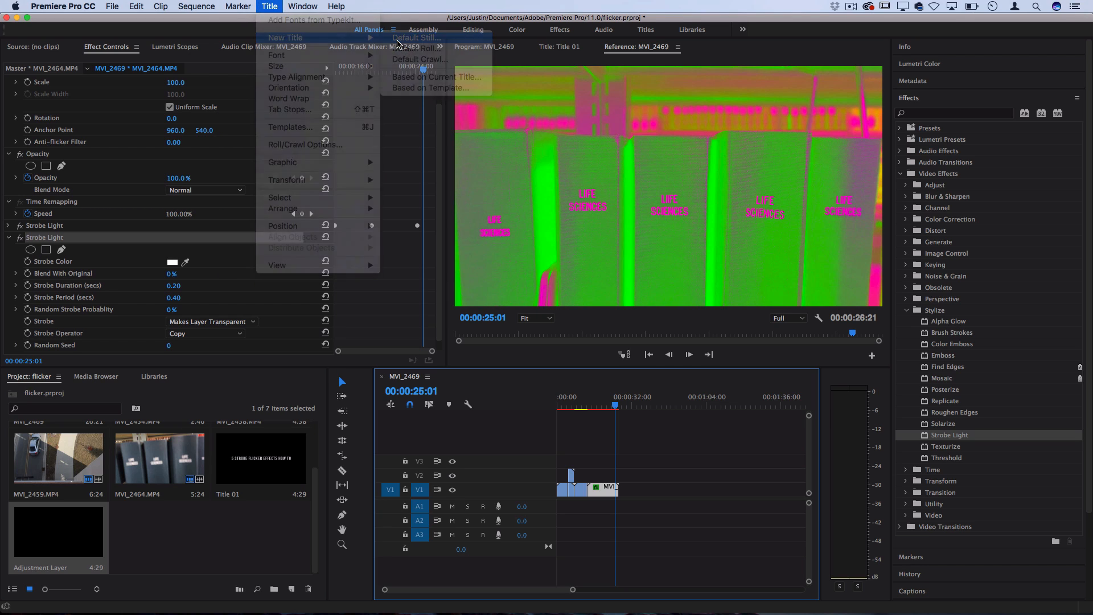
pyautogui.press('Return')
# - Place Title 01 on V2 above the latter part of MVI_2464 and copy all of that clip's effects onto it
pyautogui.moveTo(244, 462); pyautogui.dragTo(604, 477)
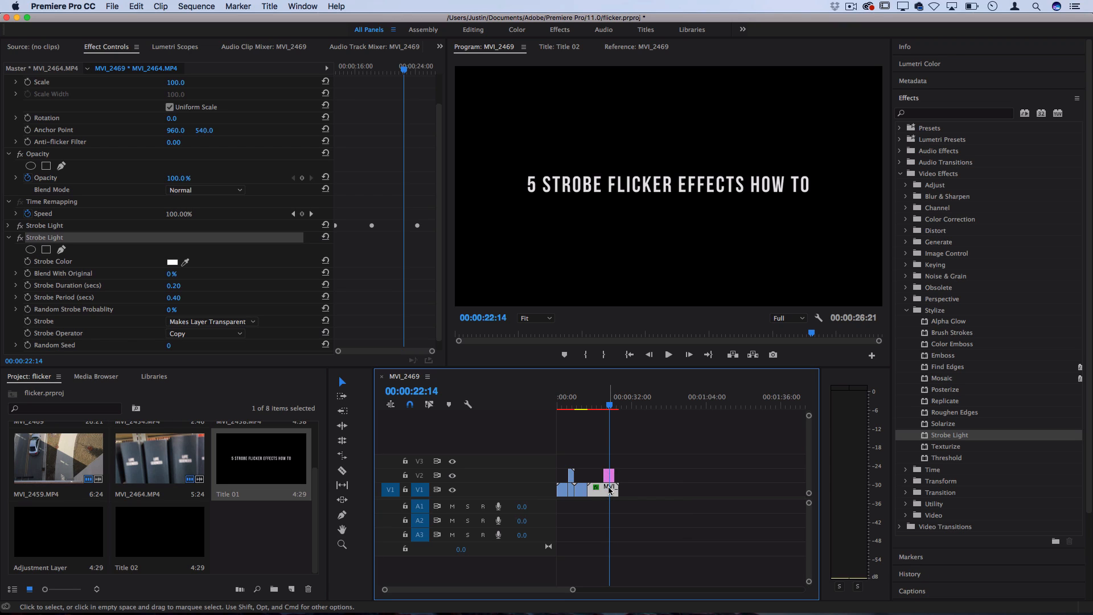
pyautogui.rightClick(53, 82)
pyautogui.click(83, 186)
pyautogui.press('super+c')
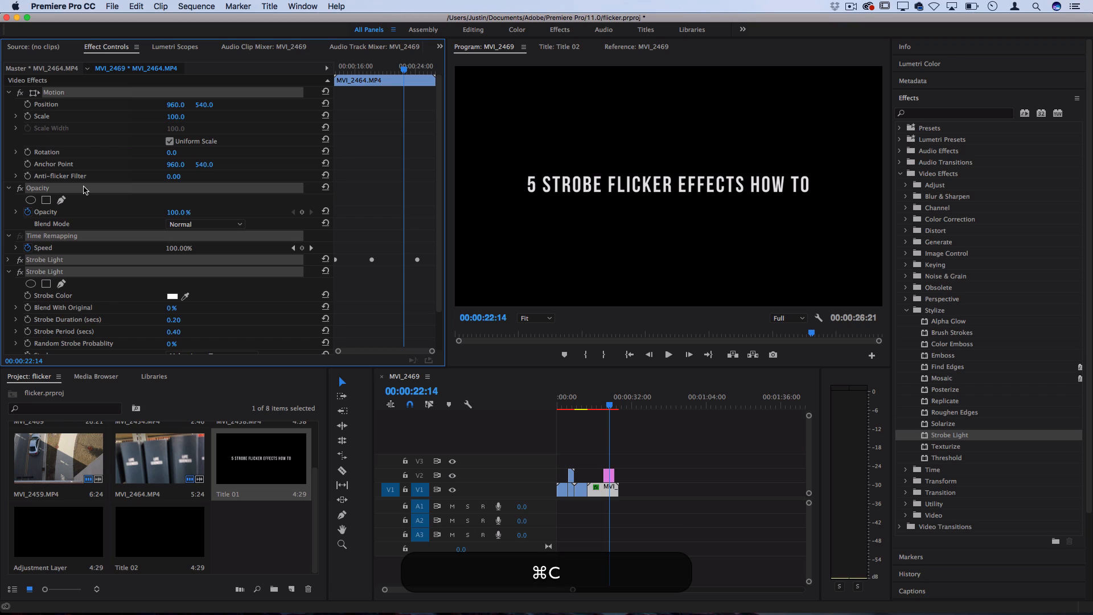
pyautogui.click(609, 475)
pyautogui.press('super+v')
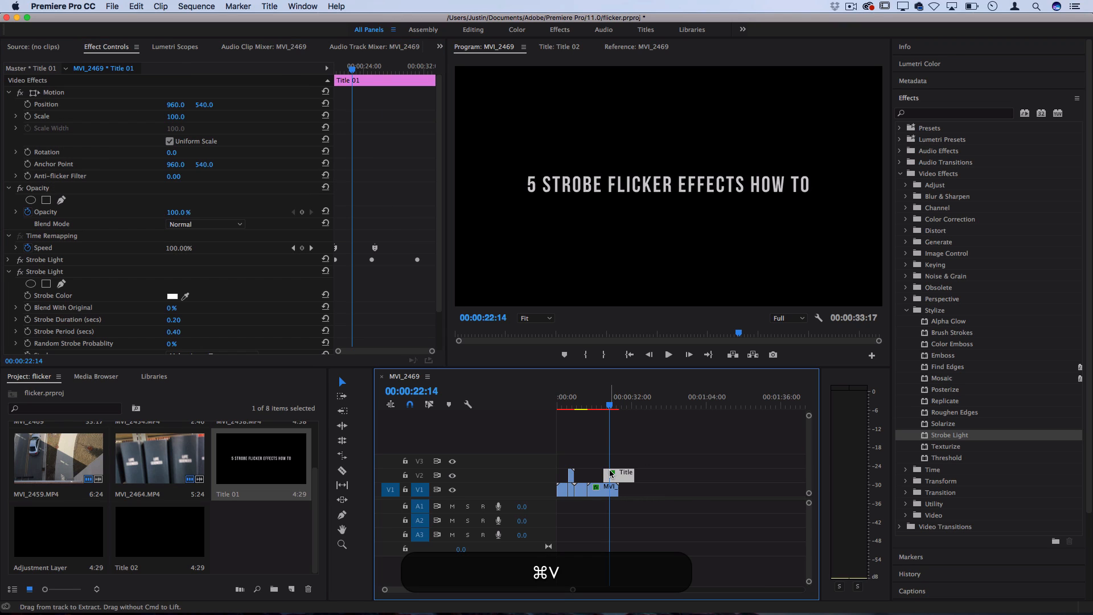
# - Play back Title 01 from near its start to examine the strobing text
pyautogui.click(603, 405)
pyautogui.press('space')
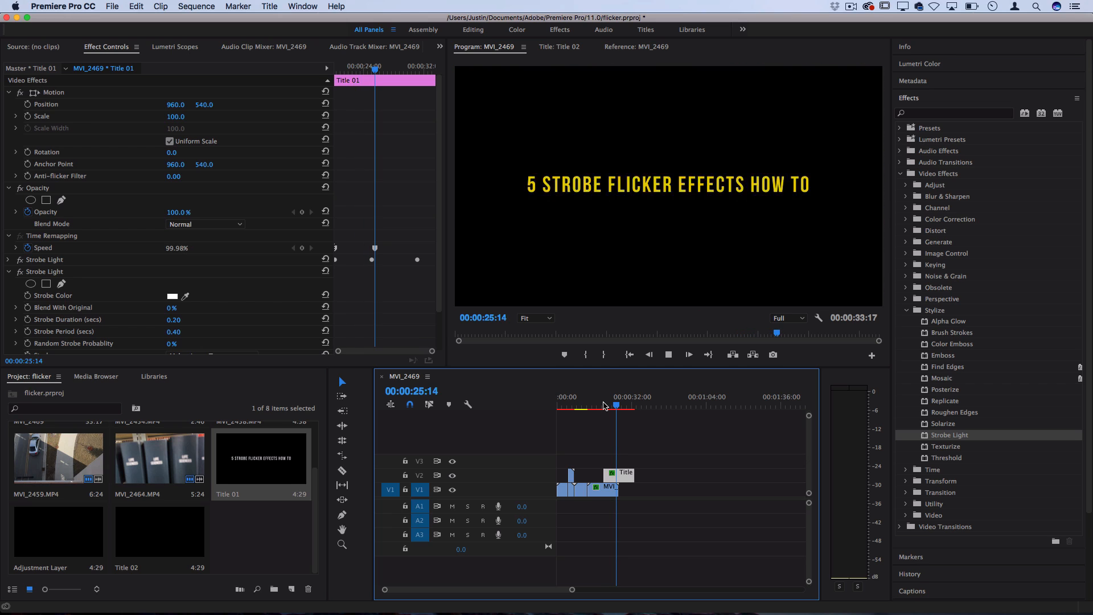
pyautogui.press('space')
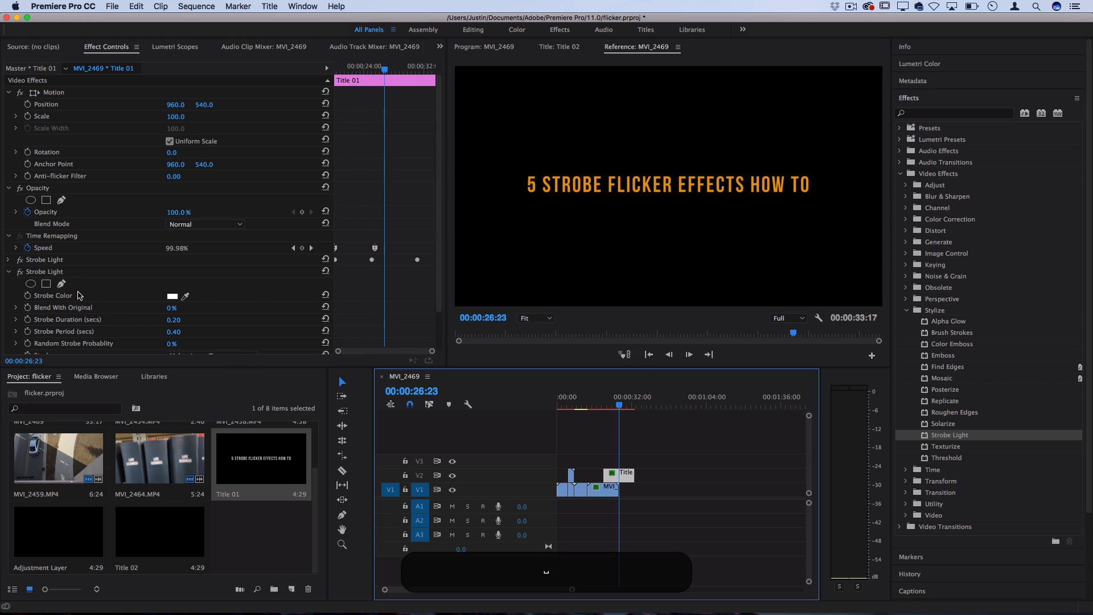
# - View the preset-saving options for Title 01's first Strobe Light effect, cancel without saving, and look through the existing effect presets
pyautogui.click(9, 273)
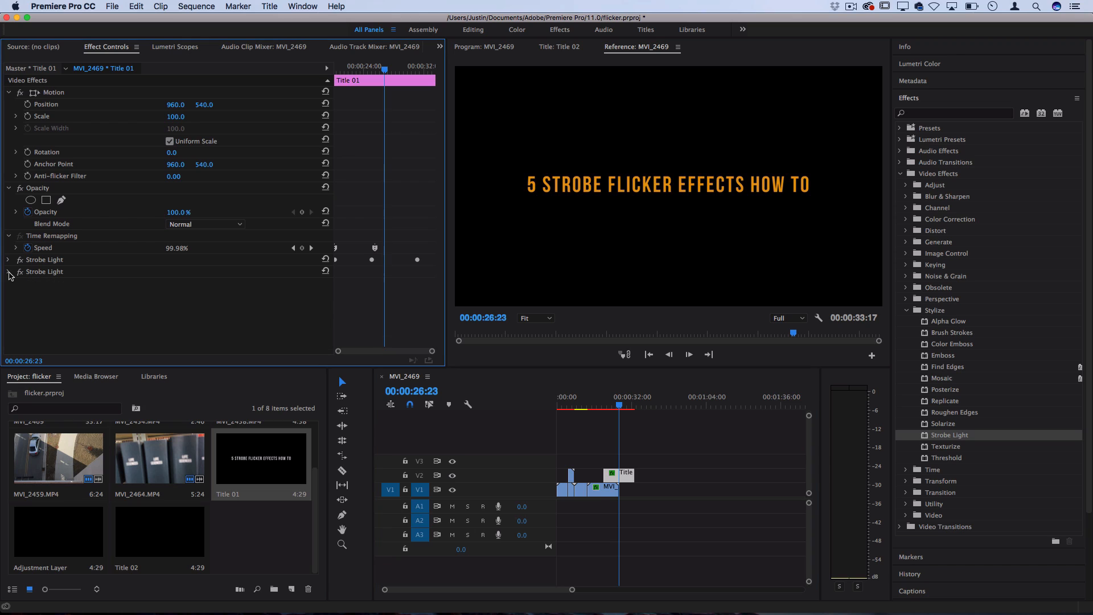
pyautogui.rightClick(50, 264)
pyautogui.click(69, 284)
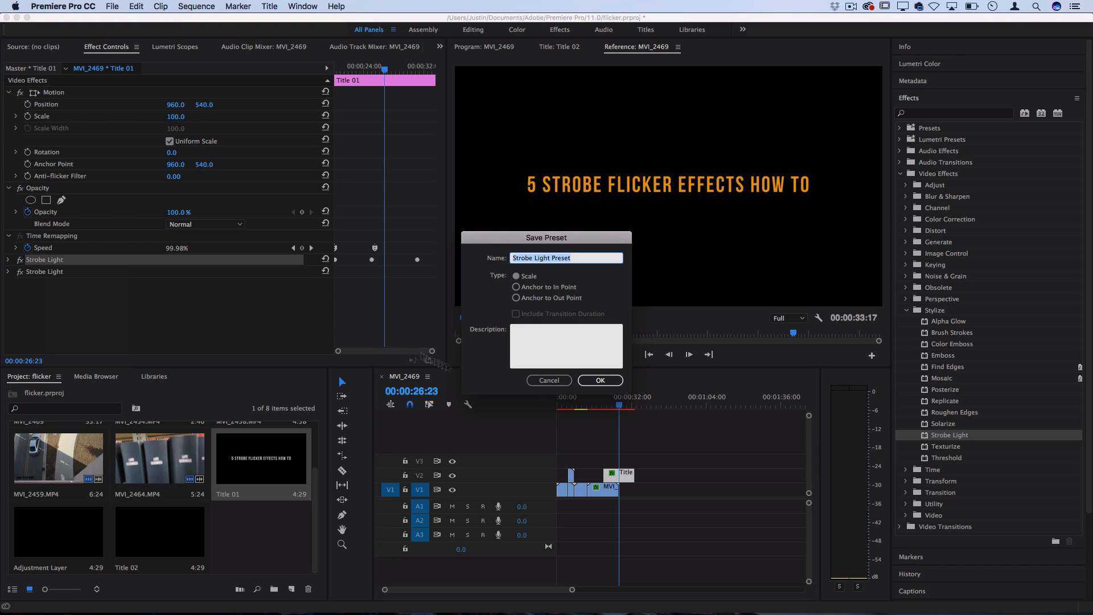
pyautogui.click(543, 379)
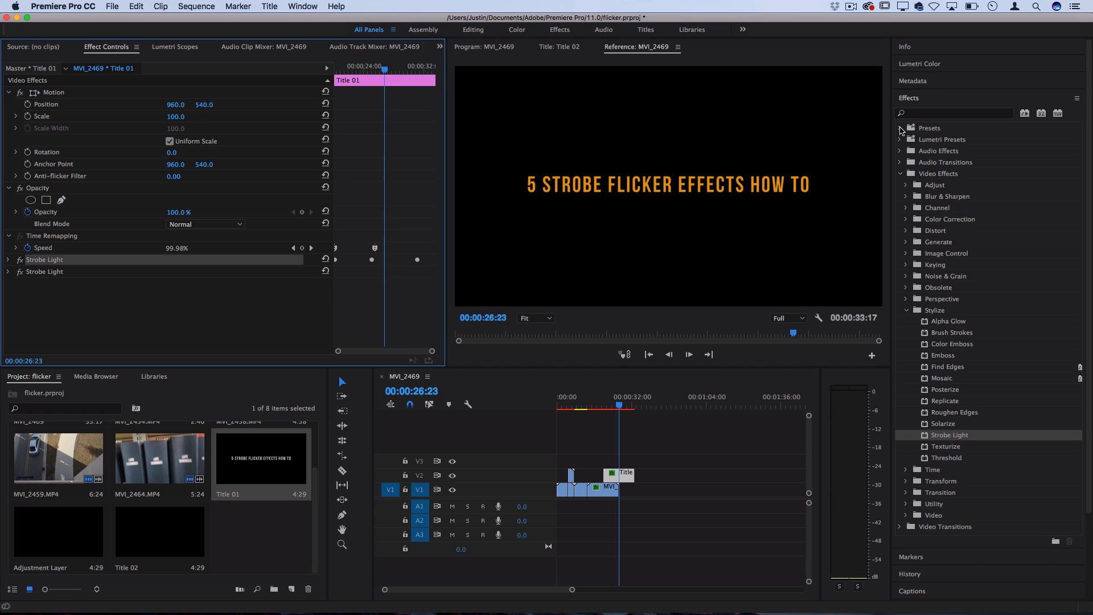
pyautogui.click(901, 129)
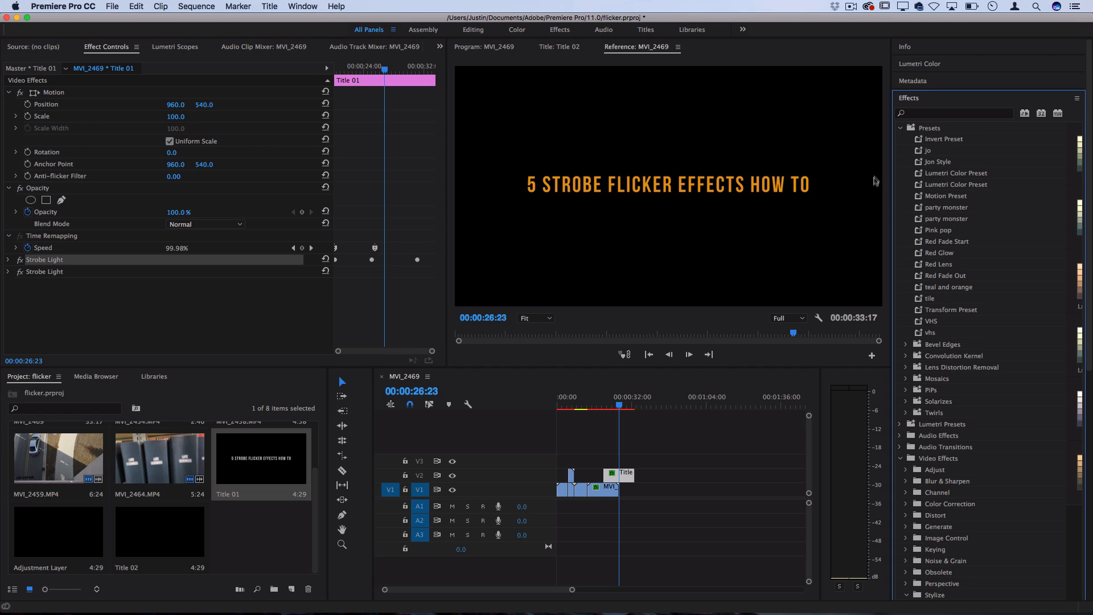
pyautogui.click(901, 130)
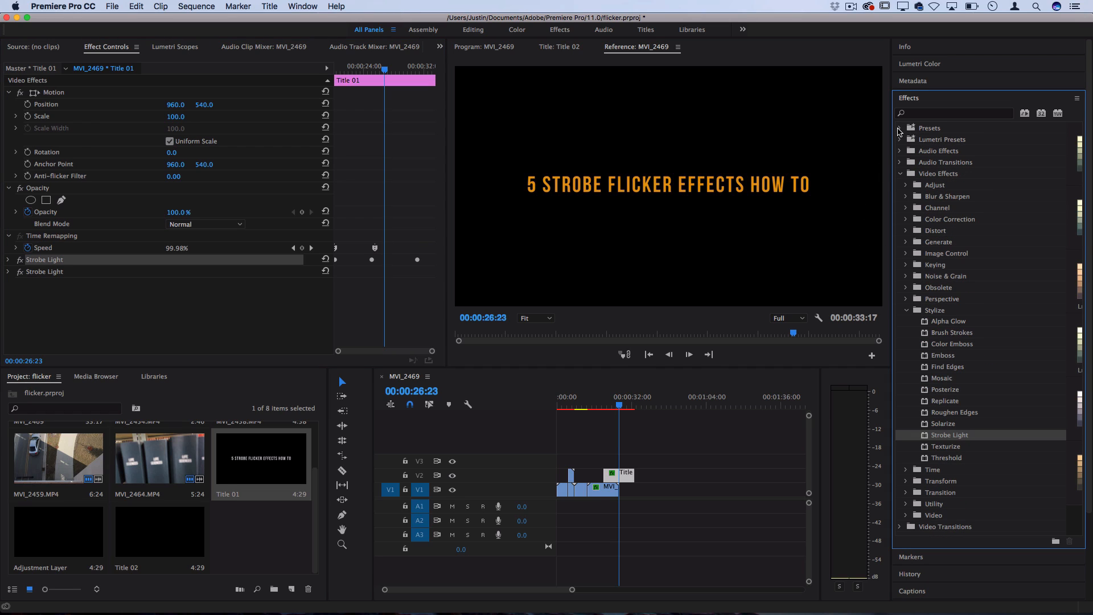